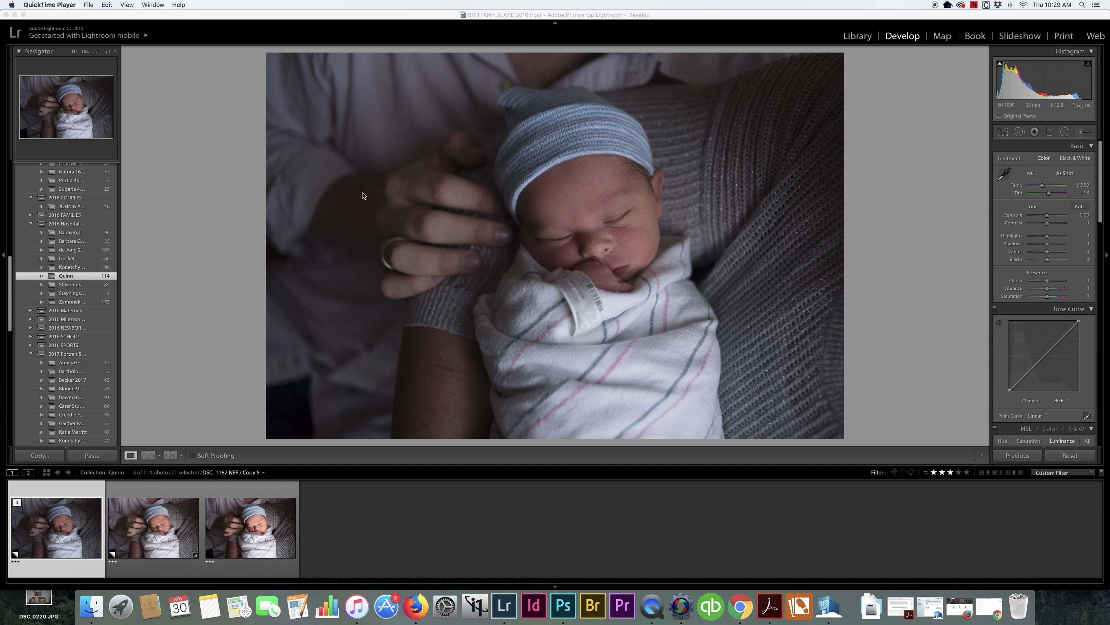
Compare the three filmstrip versions of the newborn photo and return to the unedited virtual copy, Copy 5
left_click(154, 512)
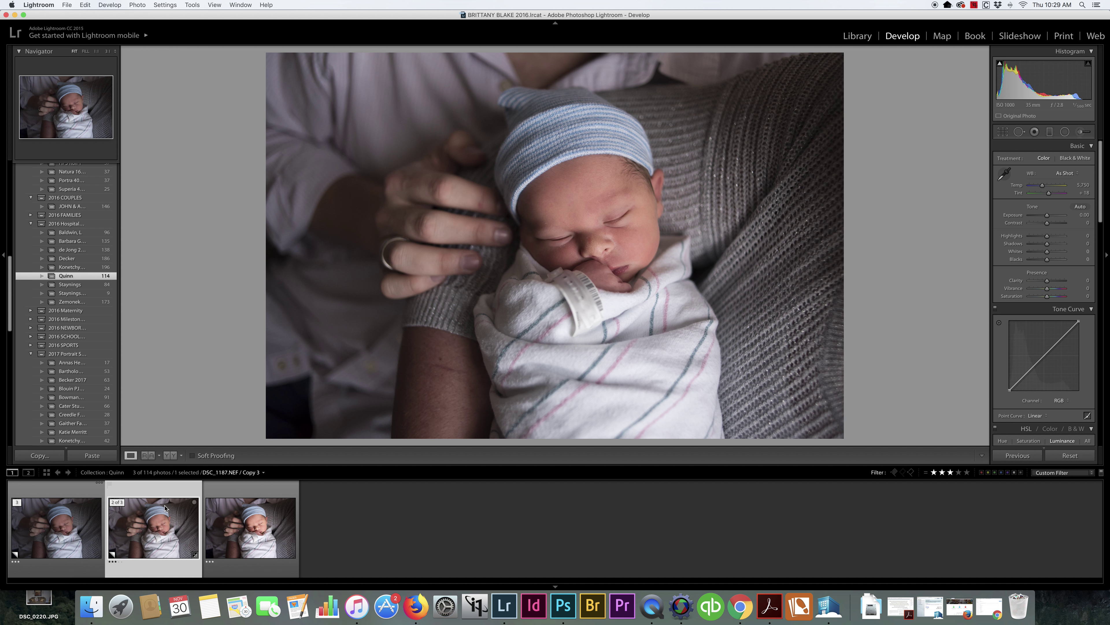
left_click(275, 511)
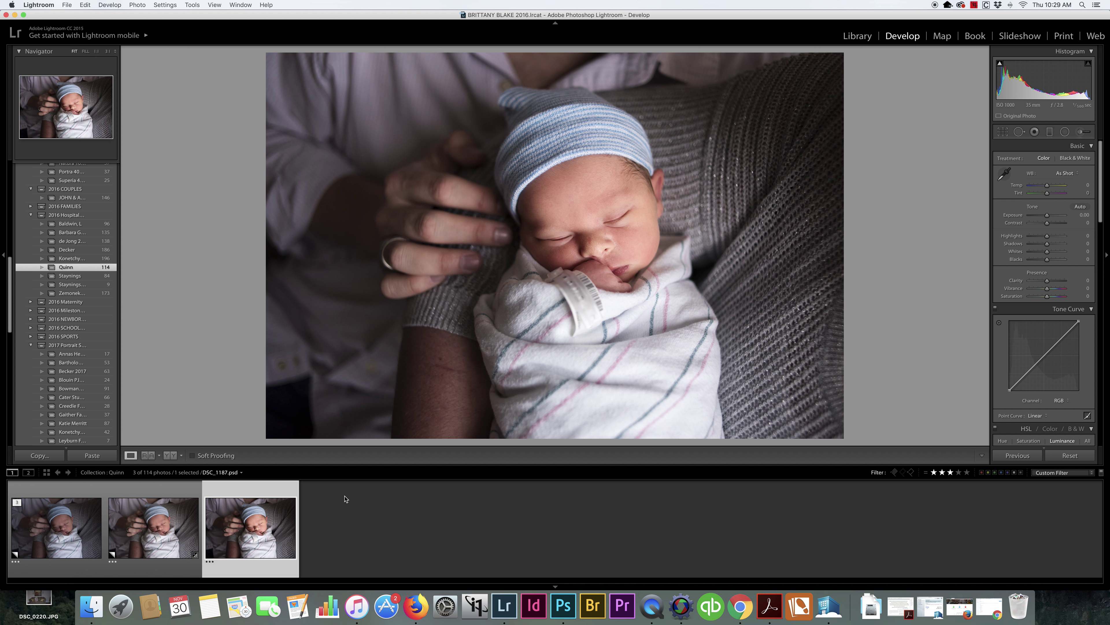
left_click(37, 540)
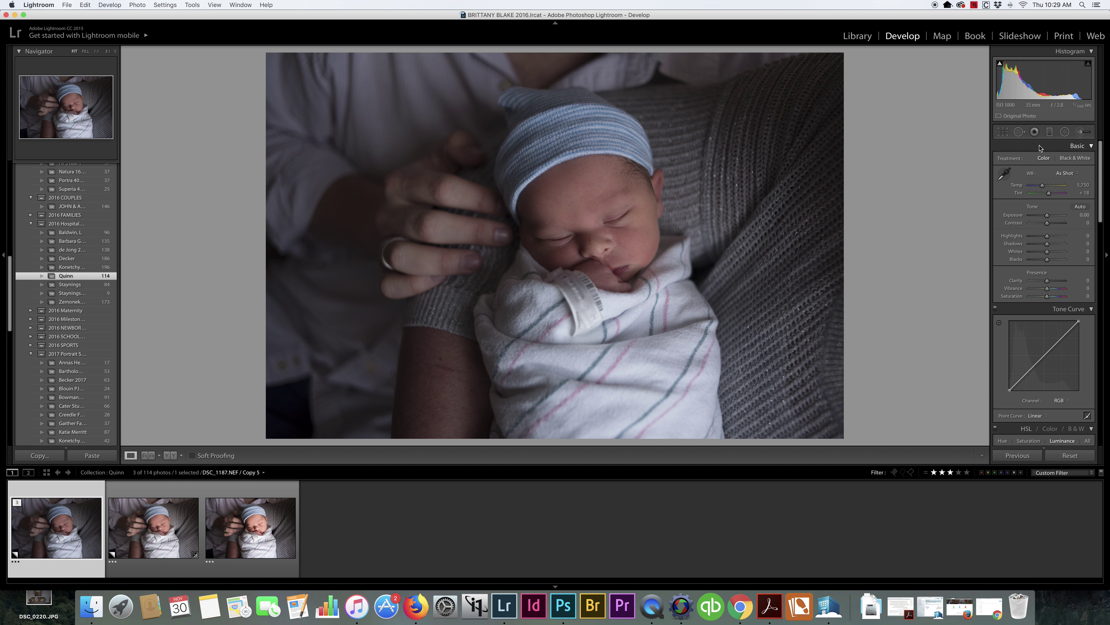
Set the photo's white balance to a temperature of 6,250 and a tint of +15
left_click(1087, 186)
type("6250")
key("Return")
left_click(1082, 193)
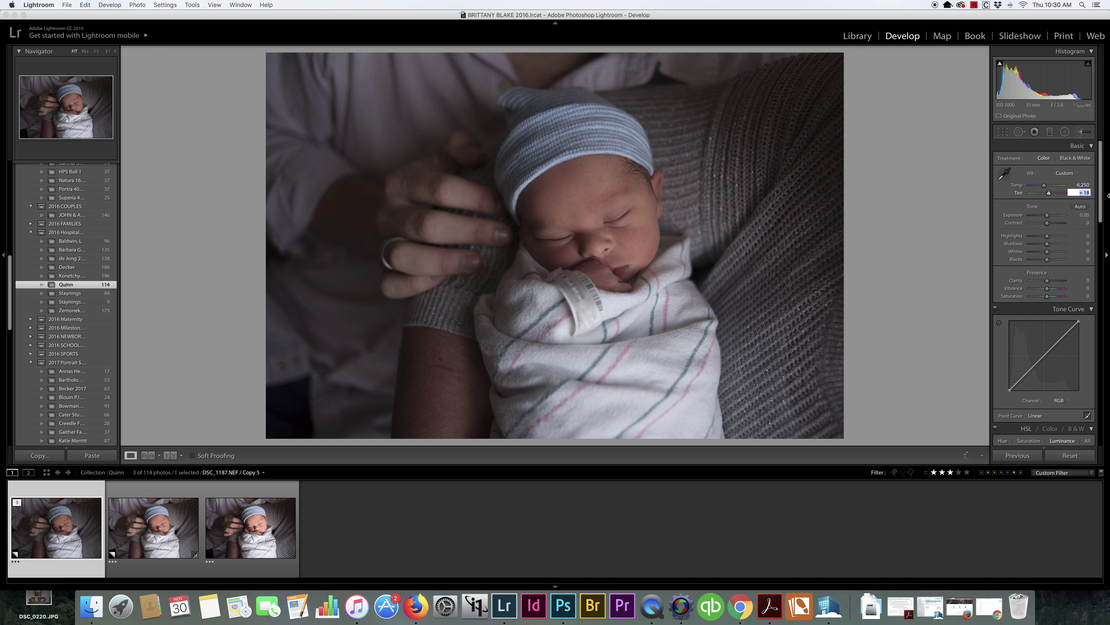
type("15")
key("Return")
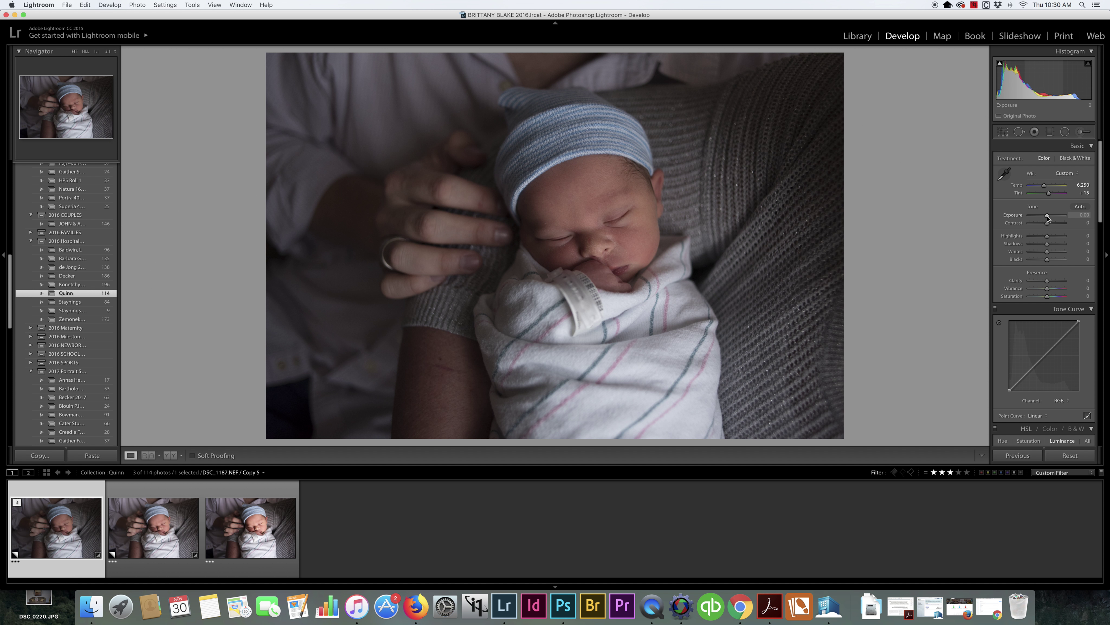
Adjust the photo's tone to Exposure +0.75, Shadows -30 and Contrast +15
left_click_drag(1048, 218, 1049, 217)
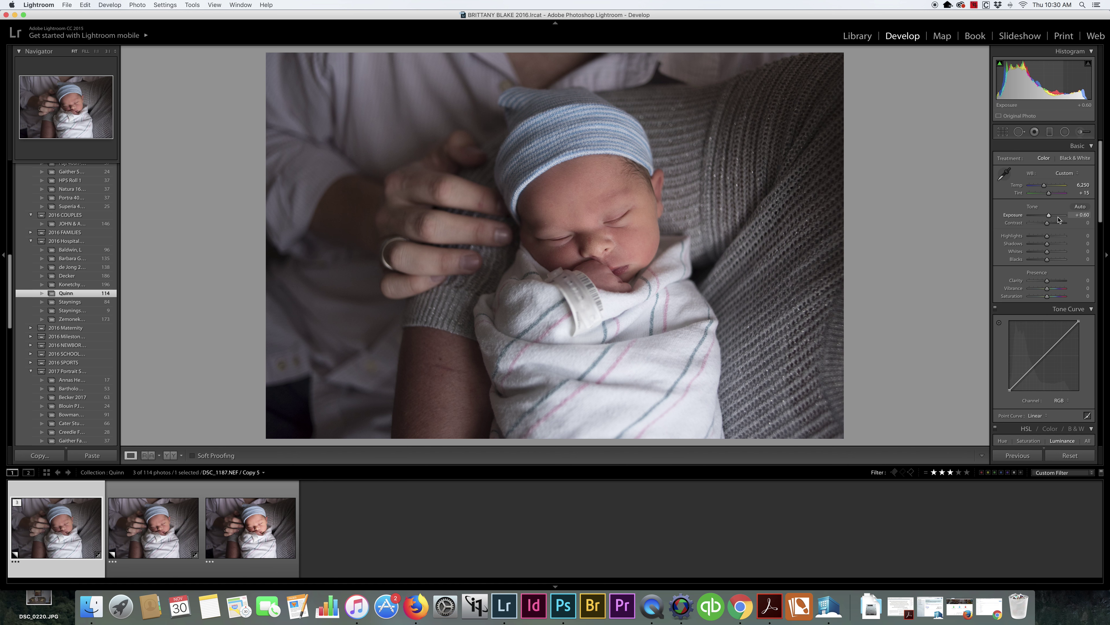
left_click(1089, 214)
key("BackSpace")
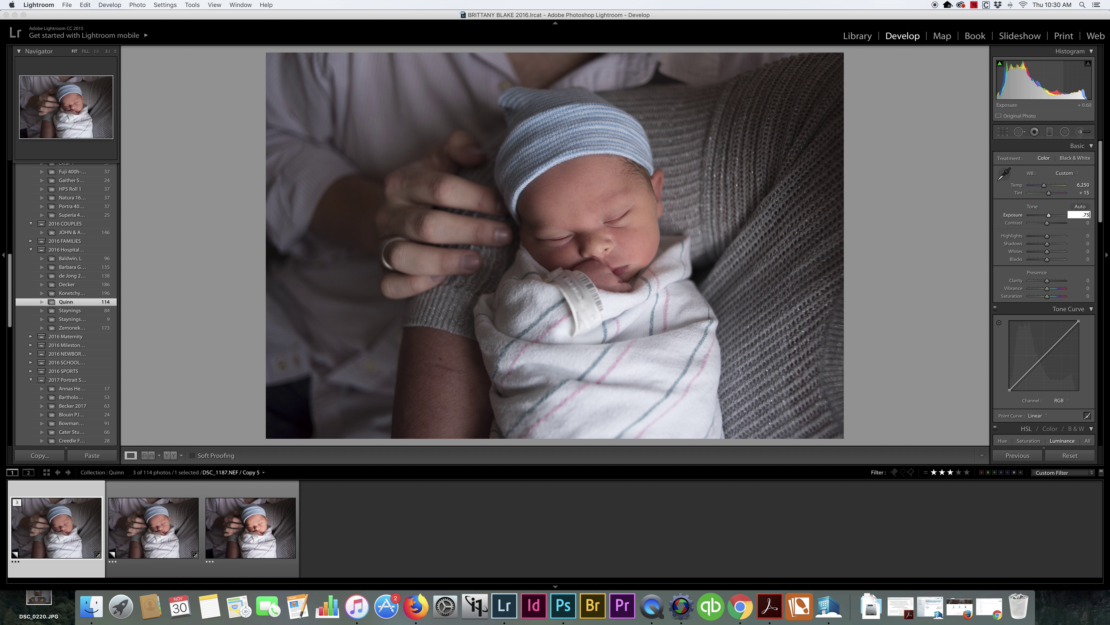
type(".75")
key("Return")
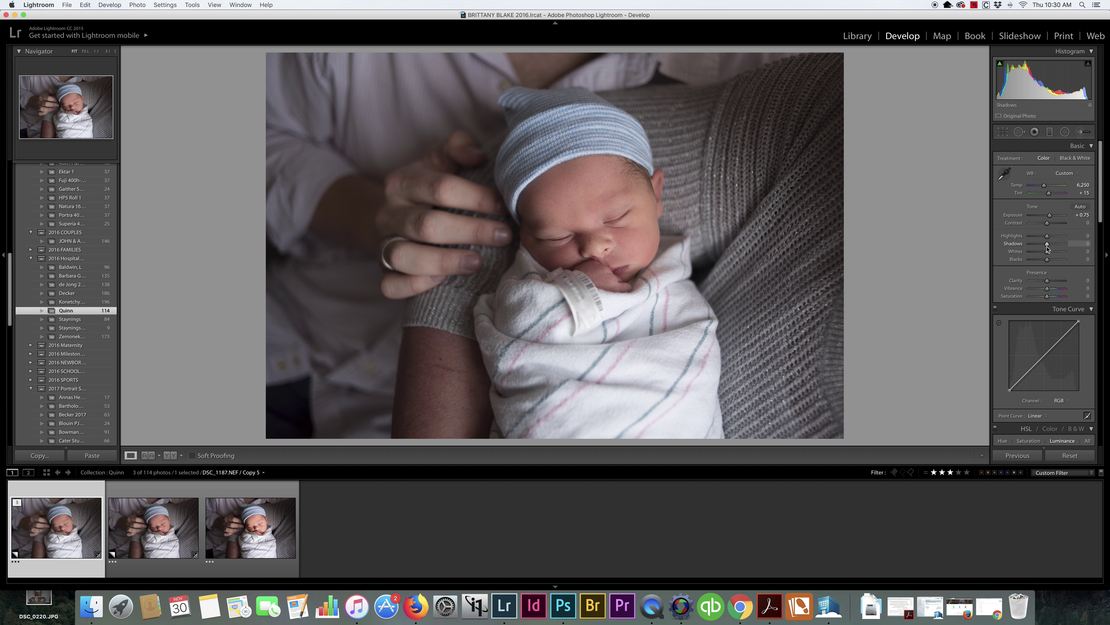
left_click_drag(1047, 248, 1040, 246)
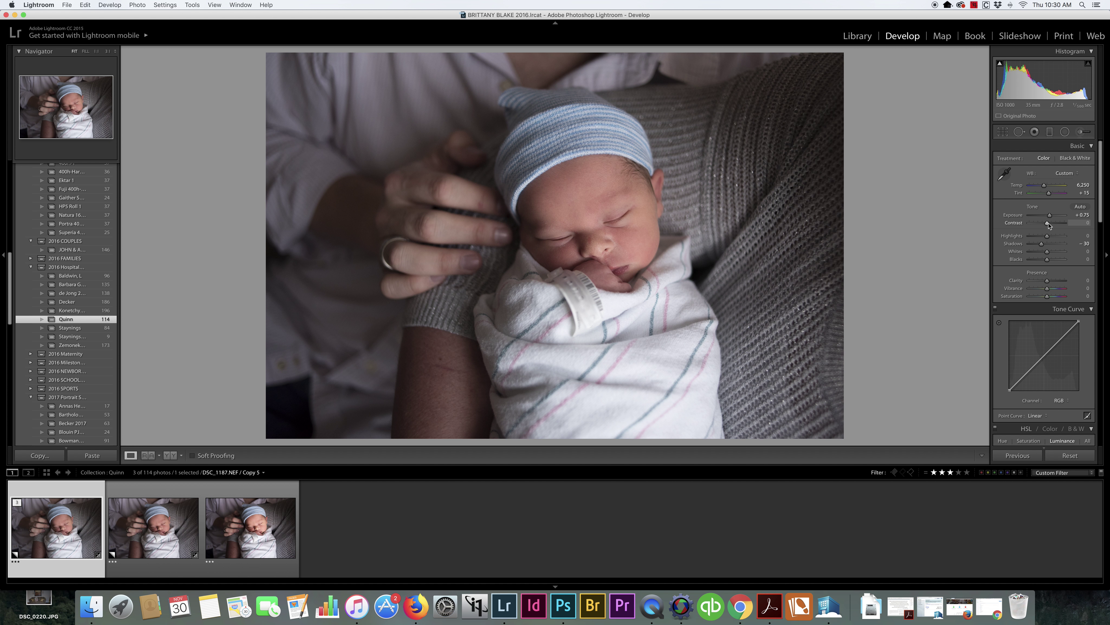
left_click_drag(1048, 224, 1051, 223)
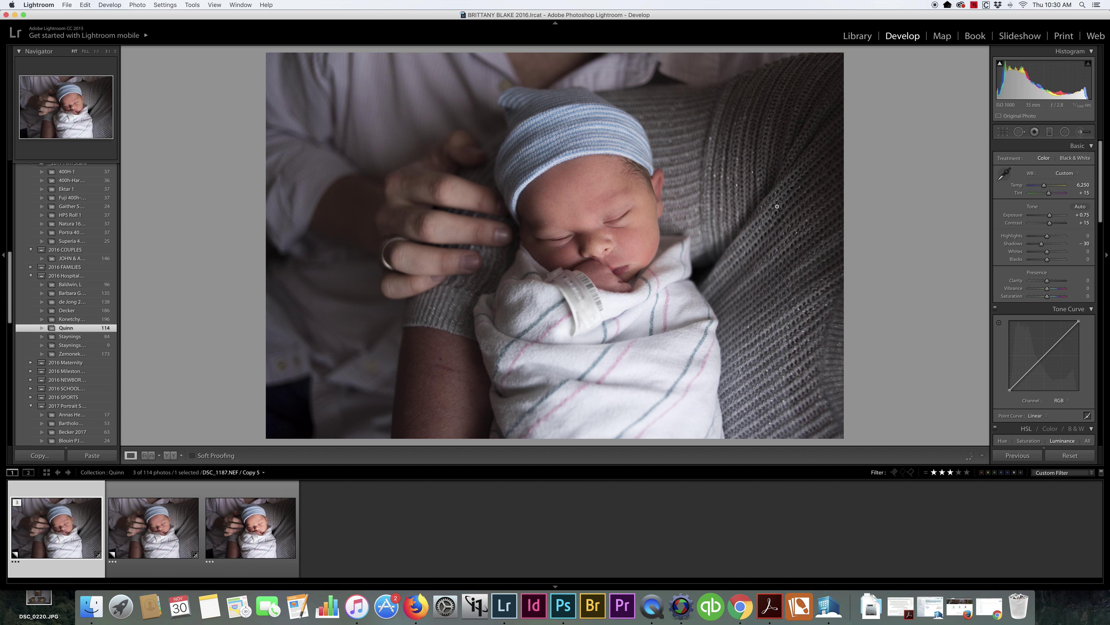
Compare the 0.75 Exposure history state with the latest Contrast state and return to the latest one
scroll(79, 386, "down", 15)
scroll(80, 387, "down", 20)
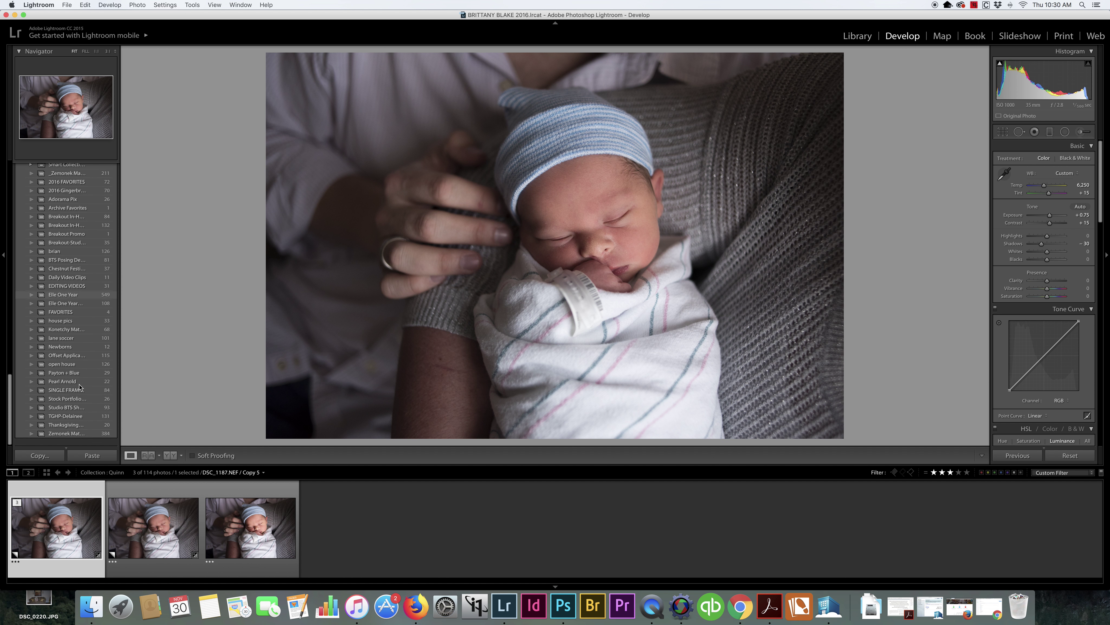
scroll(79, 386, "down", 6)
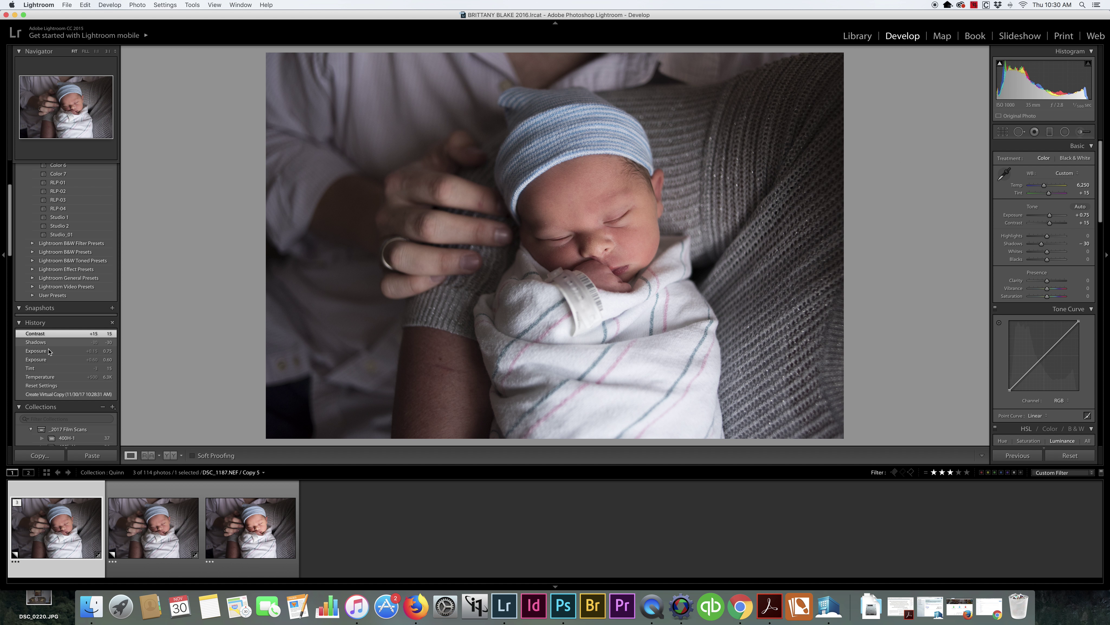
left_click(49, 353)
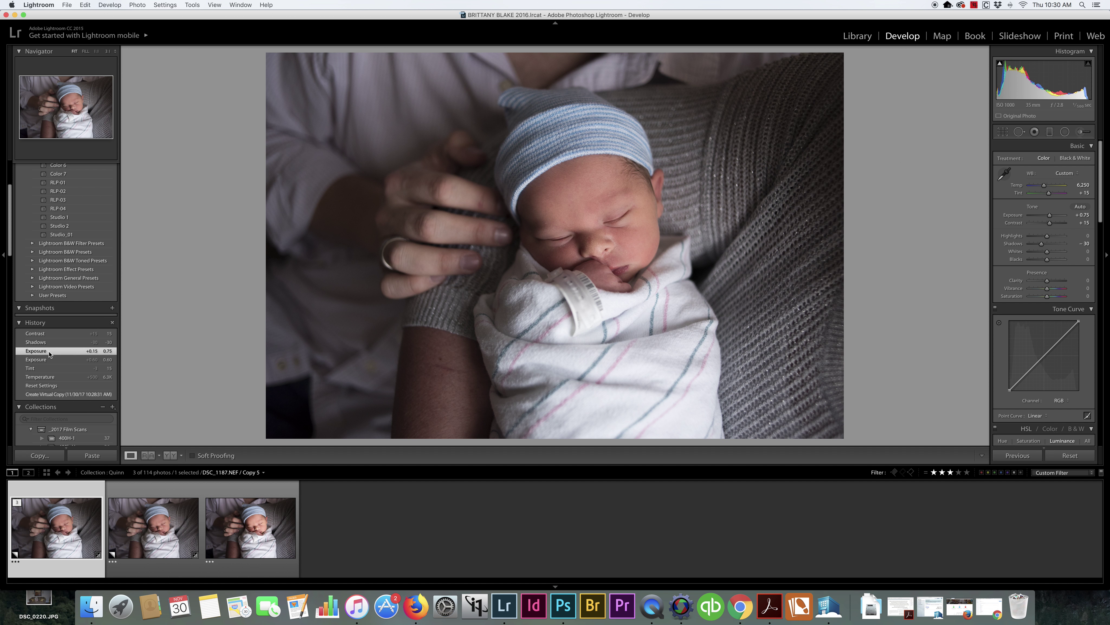
left_click(51, 335)
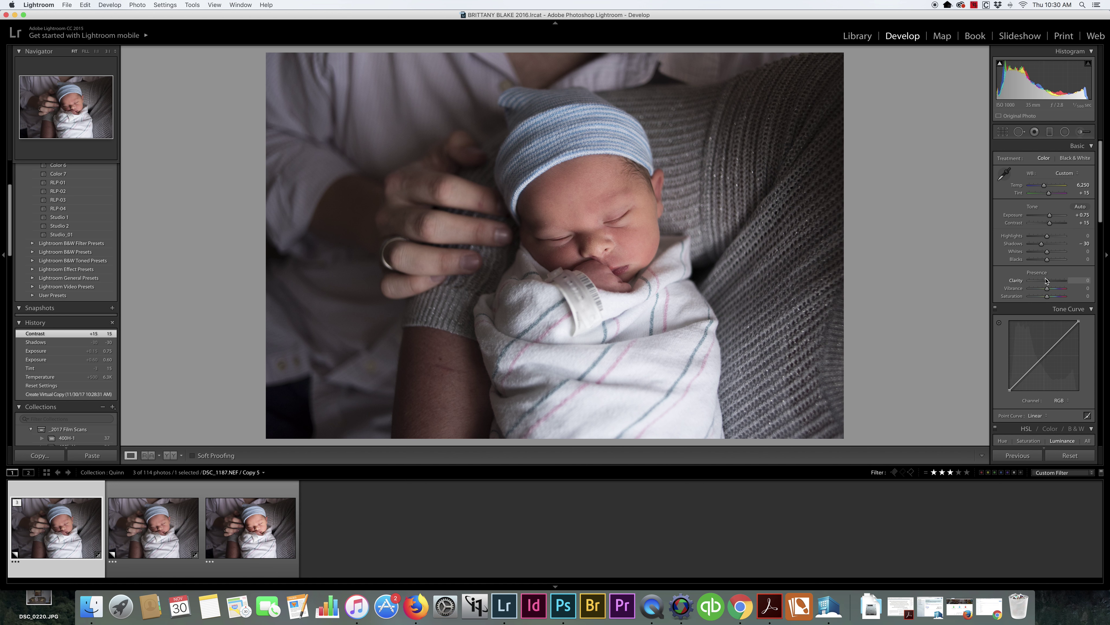
Set the photo's presence values to Clarity +10, Vibrance +3 and Saturation -2
left_click_drag(1046, 279, 1047, 279)
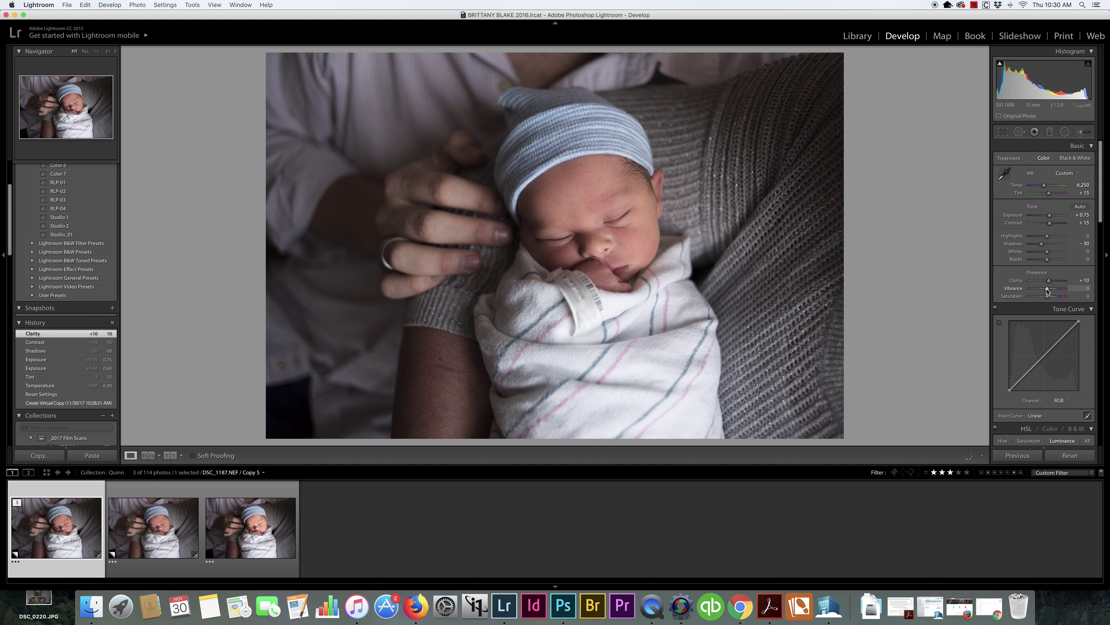
left_click(1085, 288)
type("3")
key("Tab")
type("-2")
key("Return")
Anchor the RGB point curve at its midpoint and pull a point in the shadows slightly down
scroll(1051, 348, "down", 1)
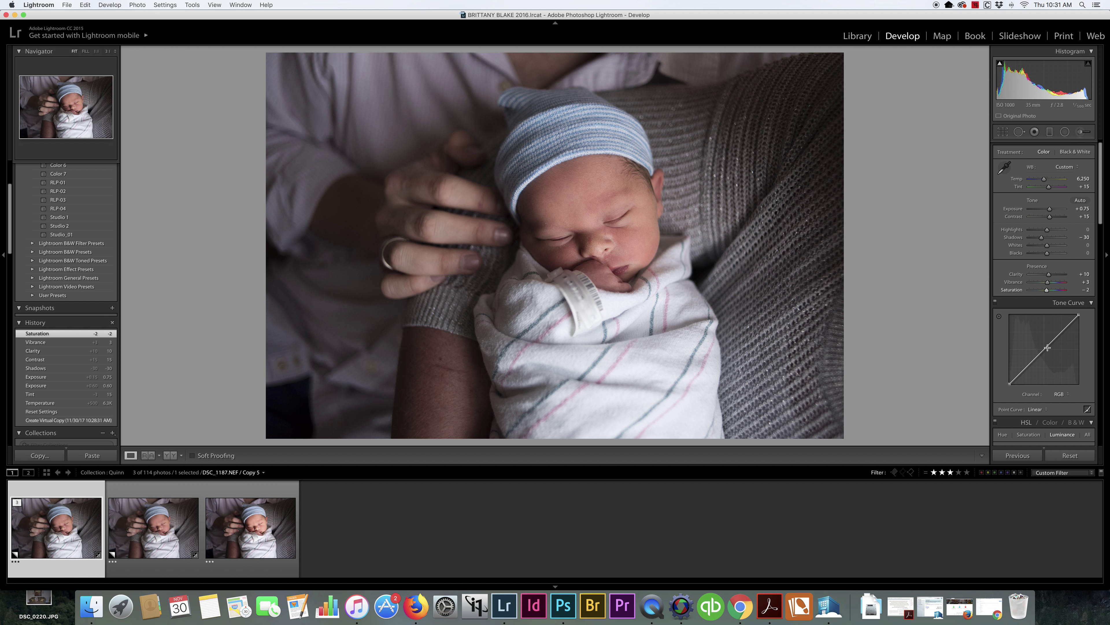
left_click(1048, 345)
left_click_drag(1047, 346, 1047, 345)
left_click_drag(1047, 345, 1025, 370)
Tint the highlights with split toning, using hue 21 and saturation 3
scroll(1089, 369, "down", 12)
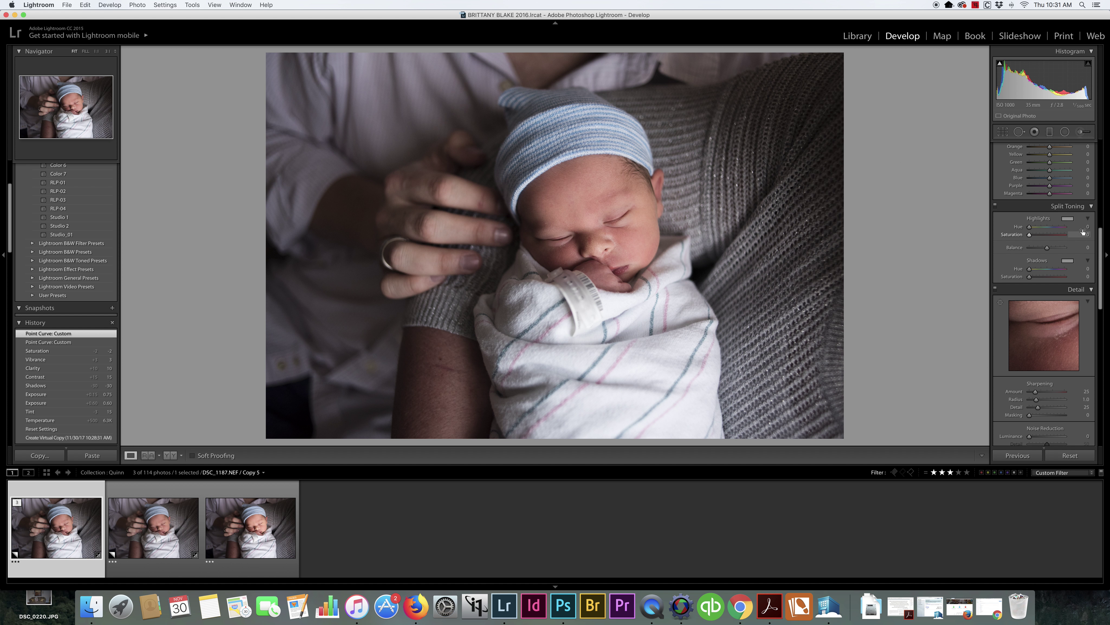
left_click(1084, 227)
type("21")
left_click(1085, 235)
type("3")
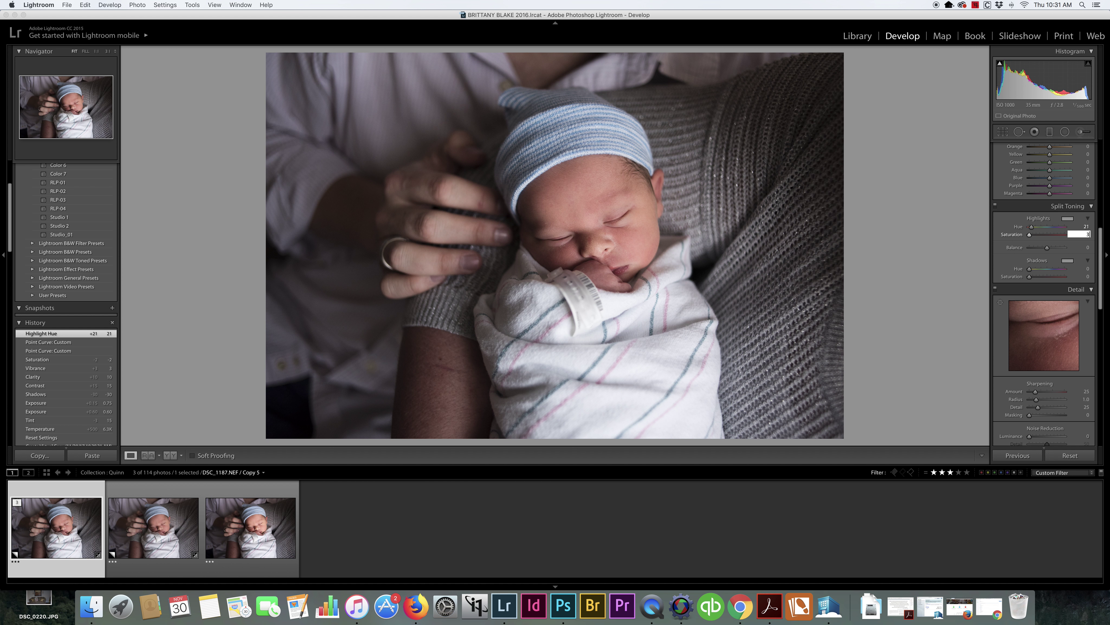
key("Return")
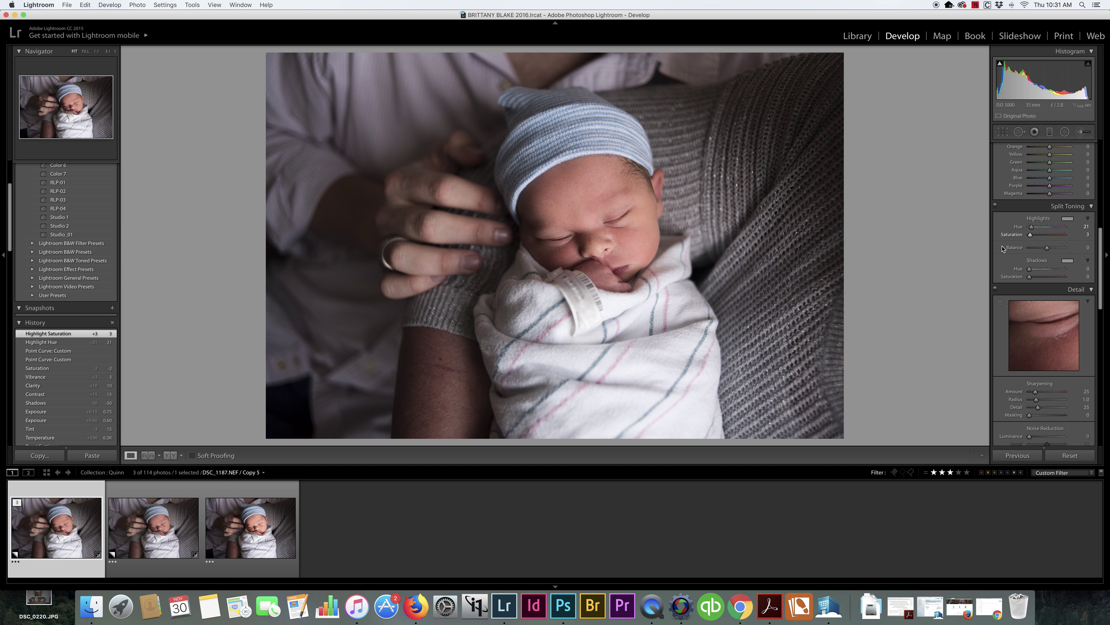
Set noise reduction to Luminance 25 and Color 20
scroll(1089, 367, "down", 5)
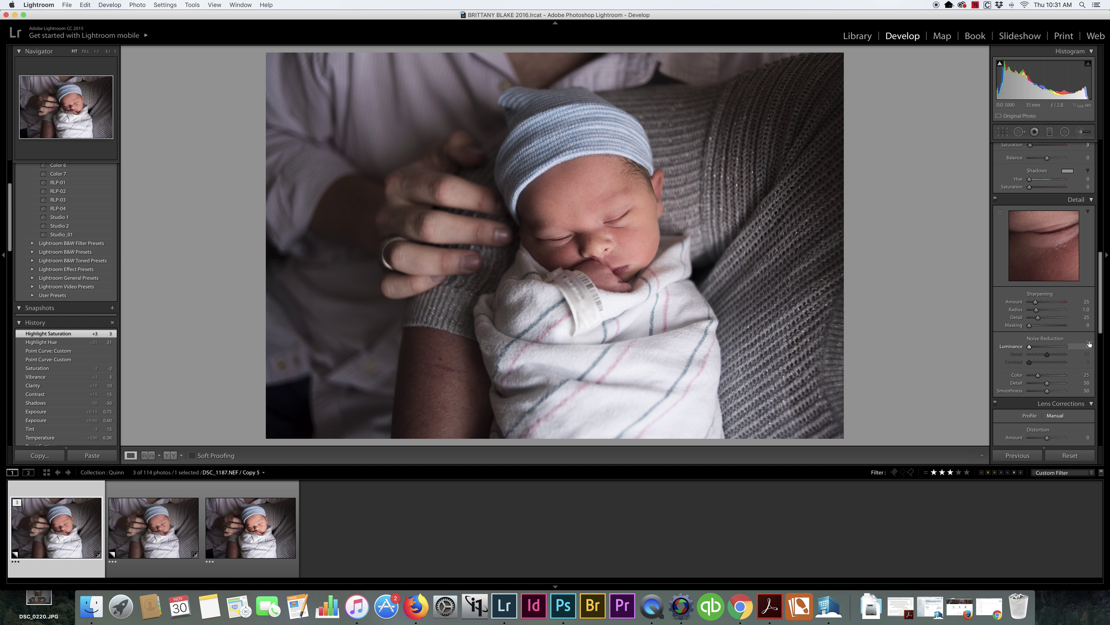
left_click(1079, 345)
type("25")
left_click(1087, 376)
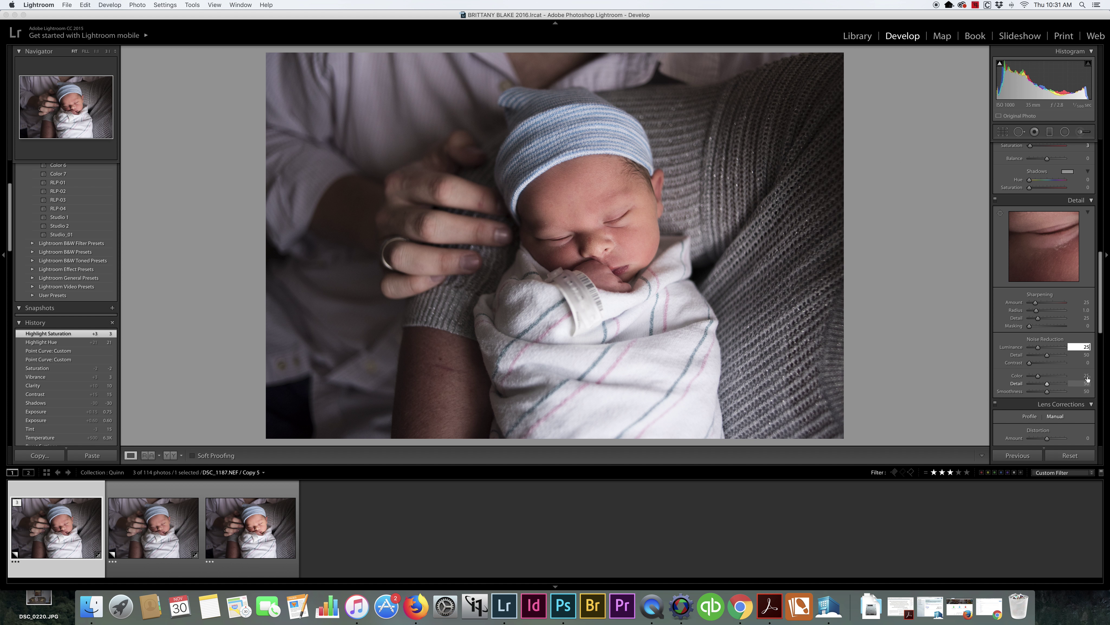
type("20")
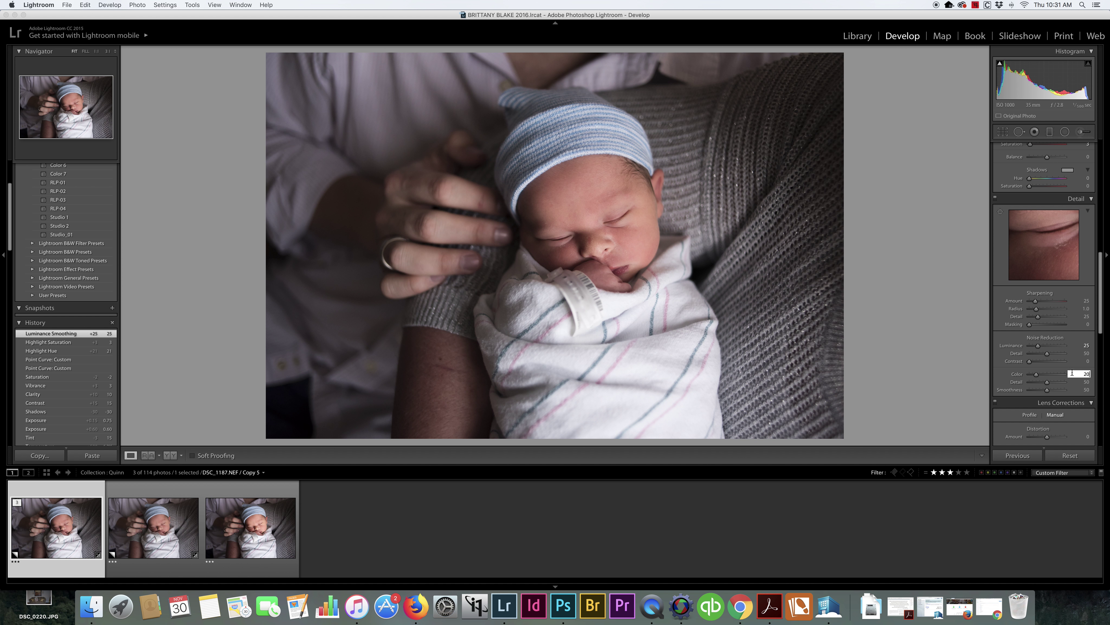
scroll(1052, 369, "down", 5)
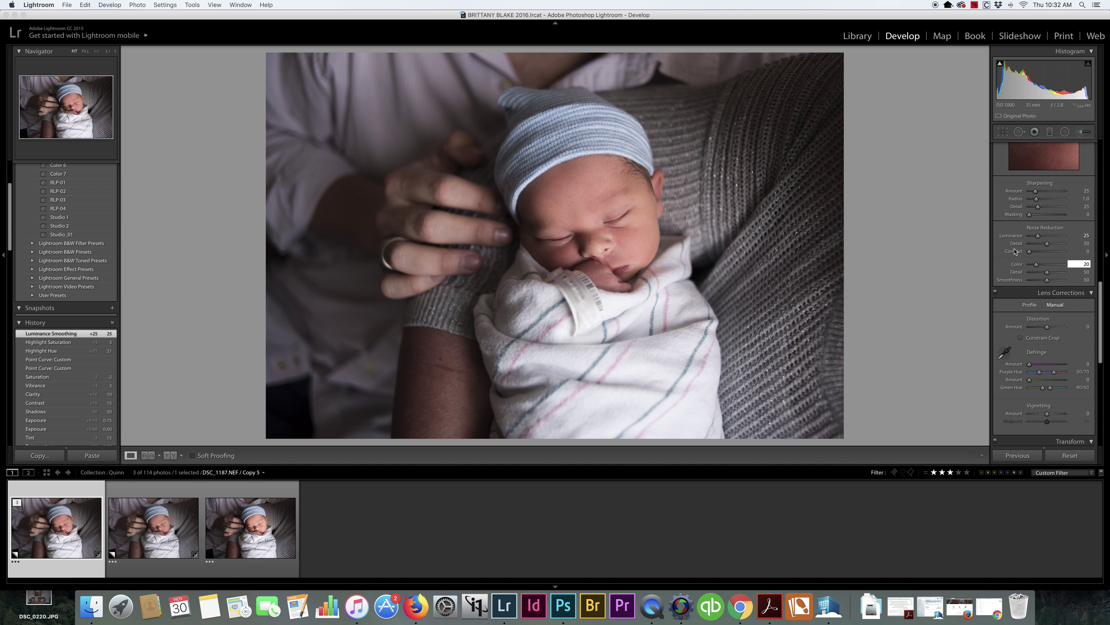
scroll(1015, 251, "up", 5)
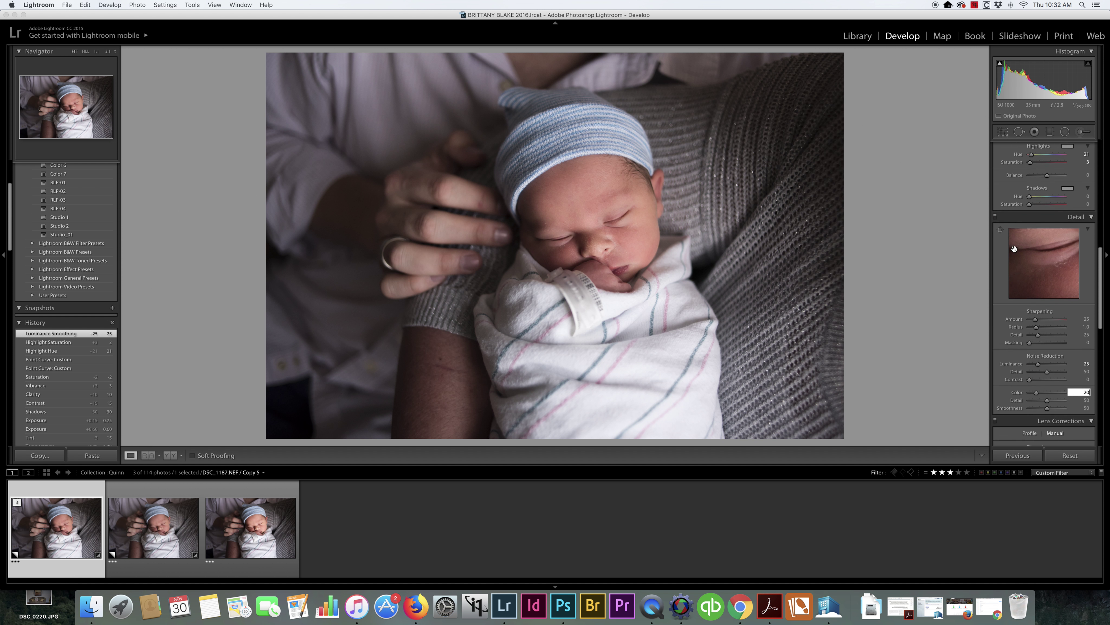
scroll(1015, 248, "up", 3)
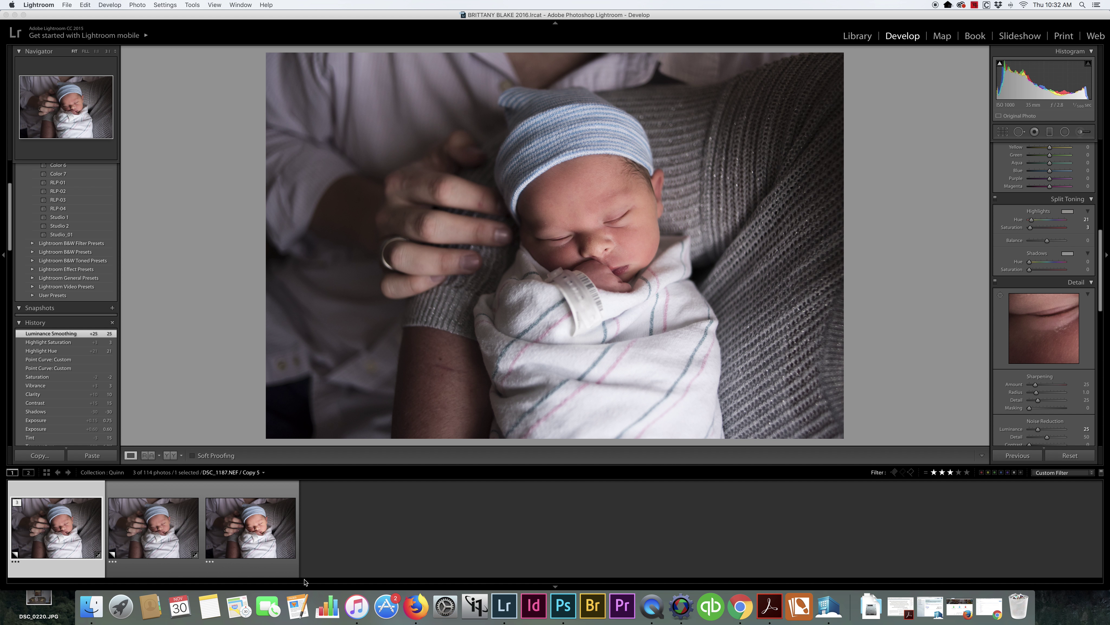
Compare the newly edited Copy 5 with the earlier edit, Copy 3, and end on Copy 5
left_click(153, 529)
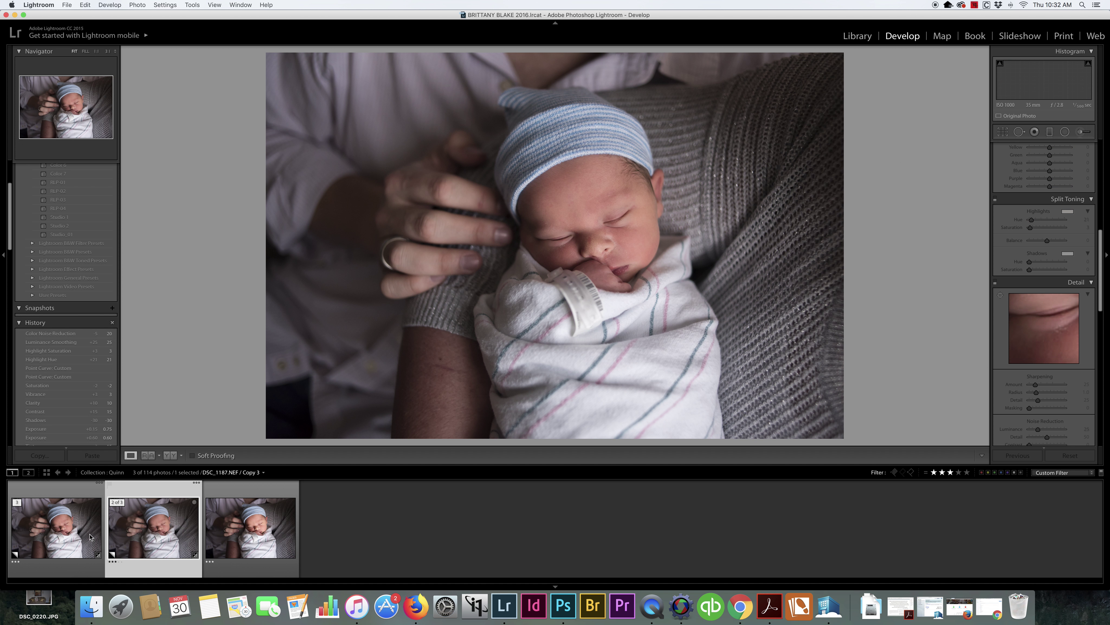
left_click(70, 537)
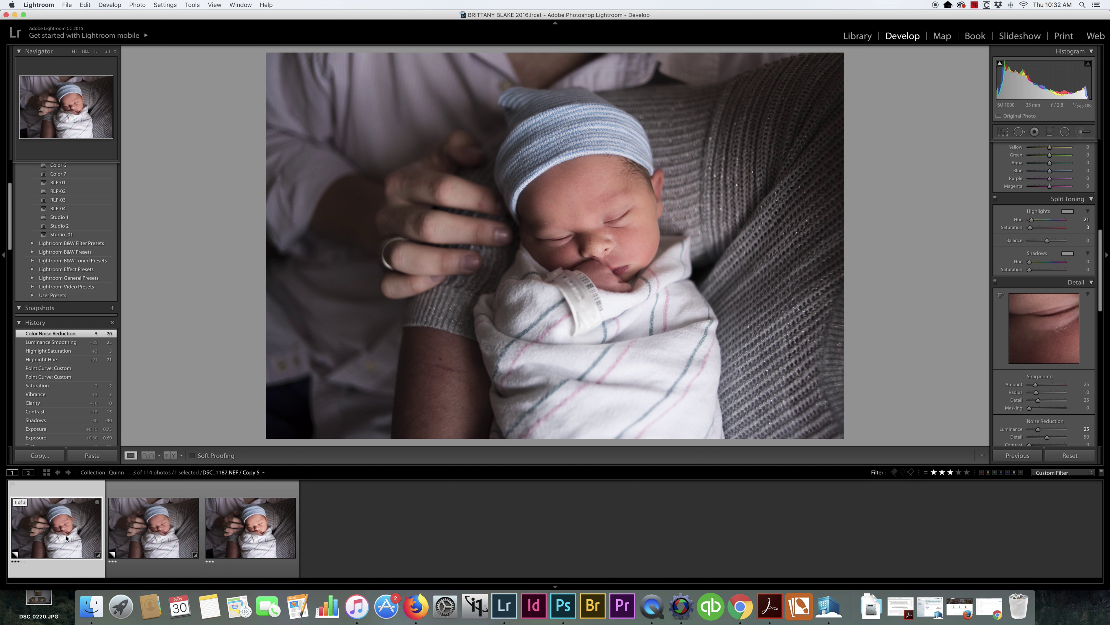
left_click(141, 542)
left_click(72, 539)
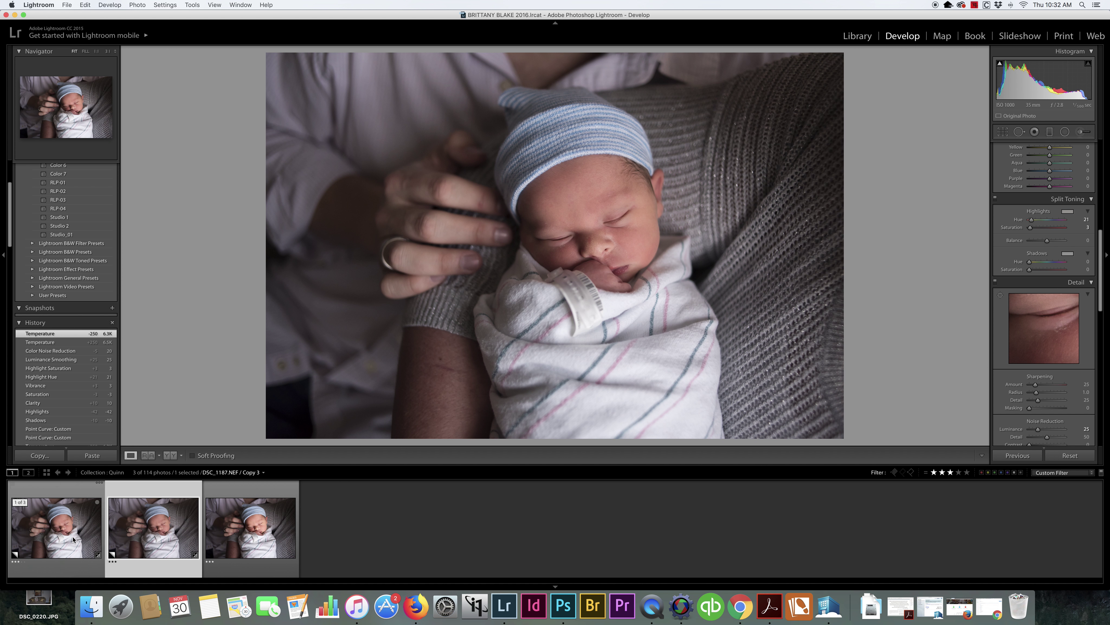
left_click(122, 552)
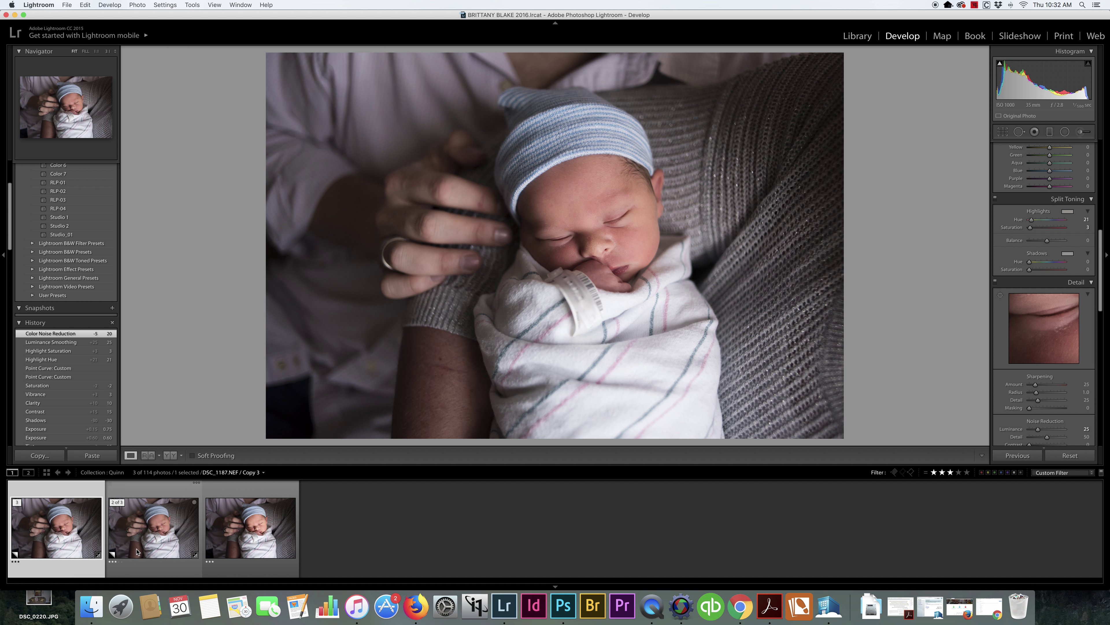
left_click(66, 536)
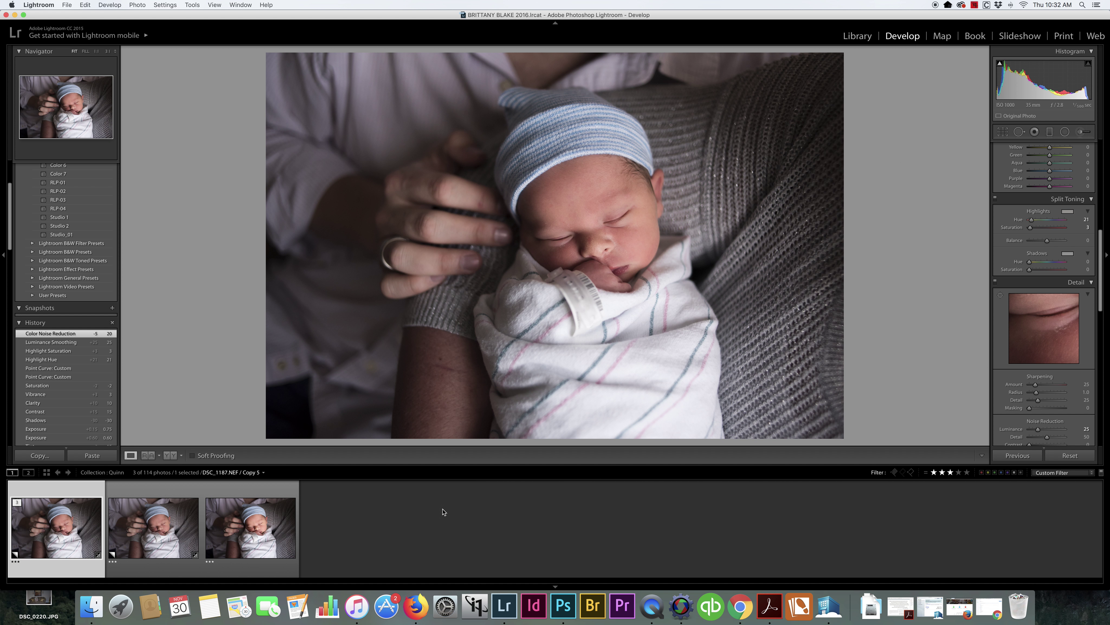
Switch to Photoshop, close DSC_1187.psd to leave DSC_1187.NEF open, and collapse the floating Properties panel
left_click(563, 606)
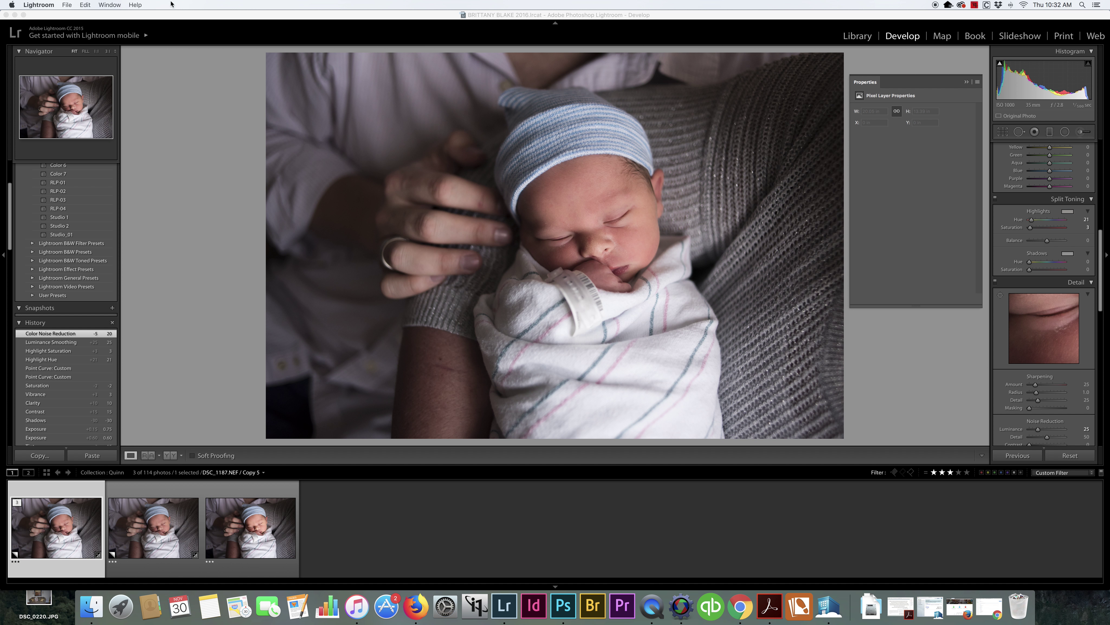
left_click(563, 604)
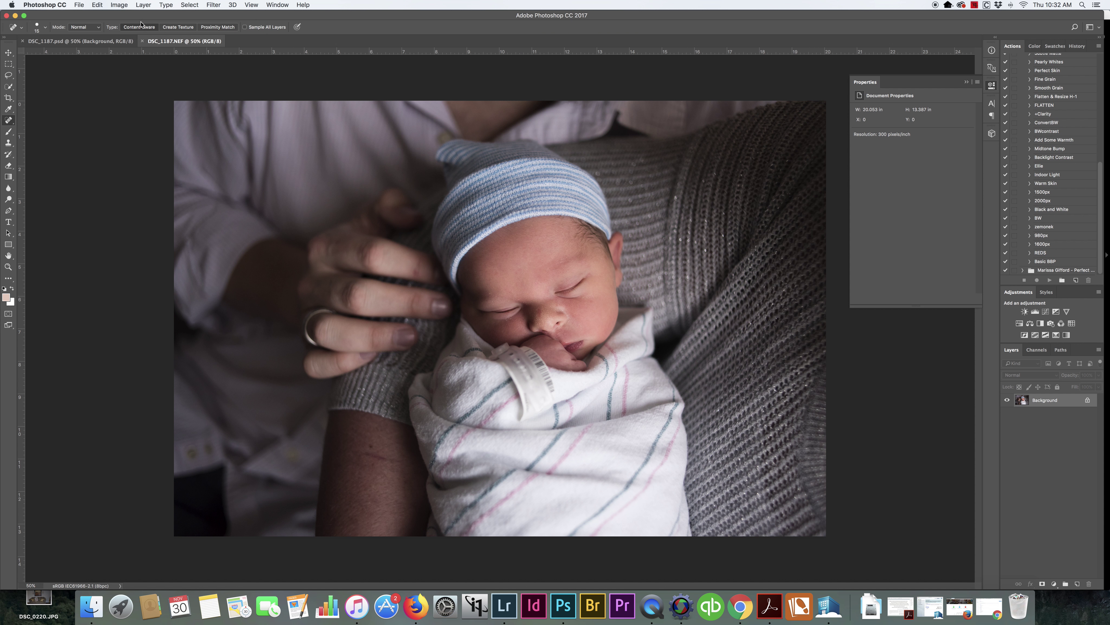
left_click(21, 41)
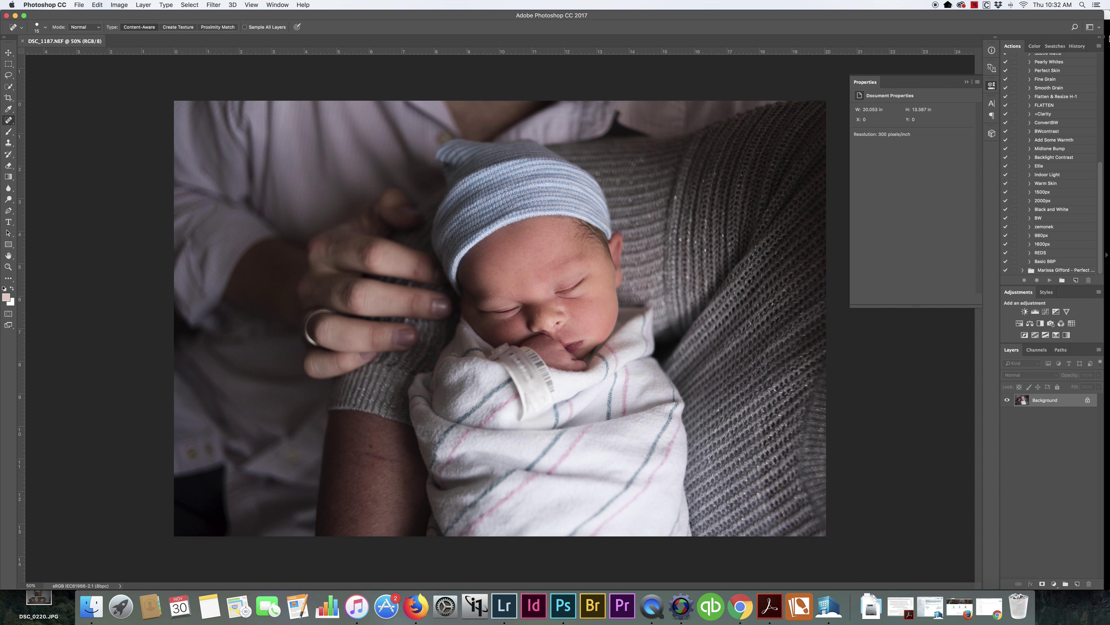
left_click(967, 83)
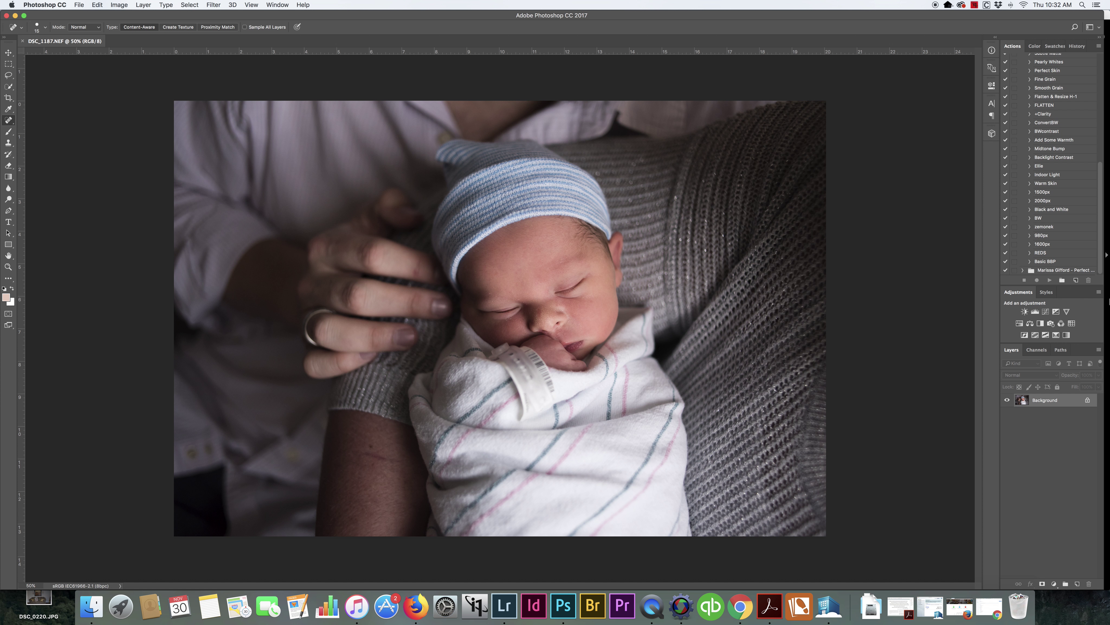
Add a Curves adjustment layer, pull its white point in slightly while checking clipping, and raise the midtones to output 131
left_click(1045, 311)
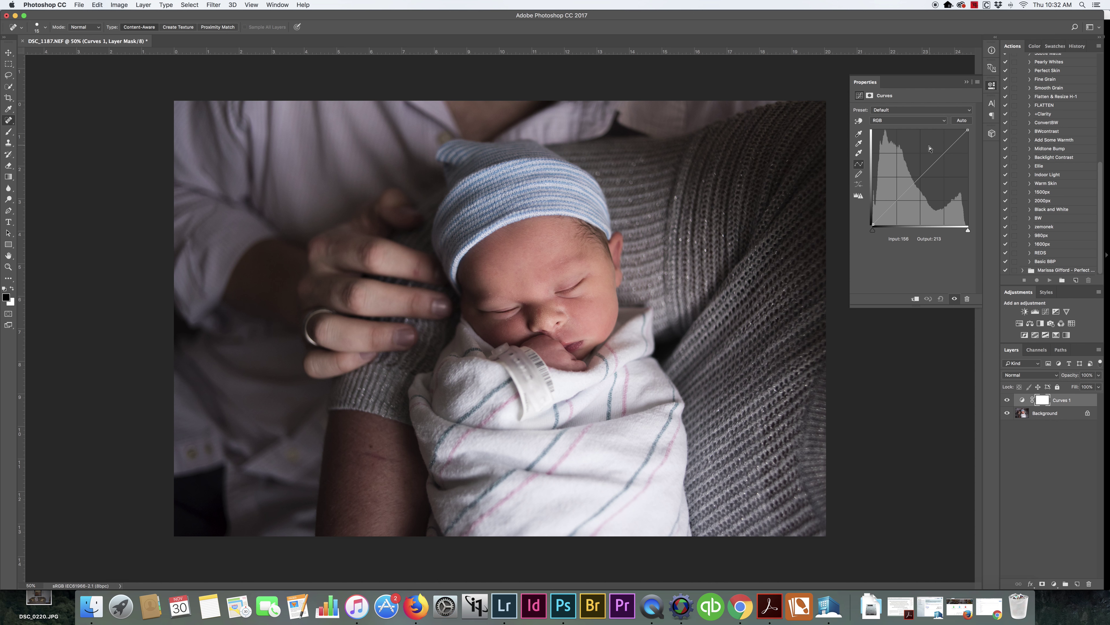
left_click(874, 232)
left_click(873, 231, "alt")
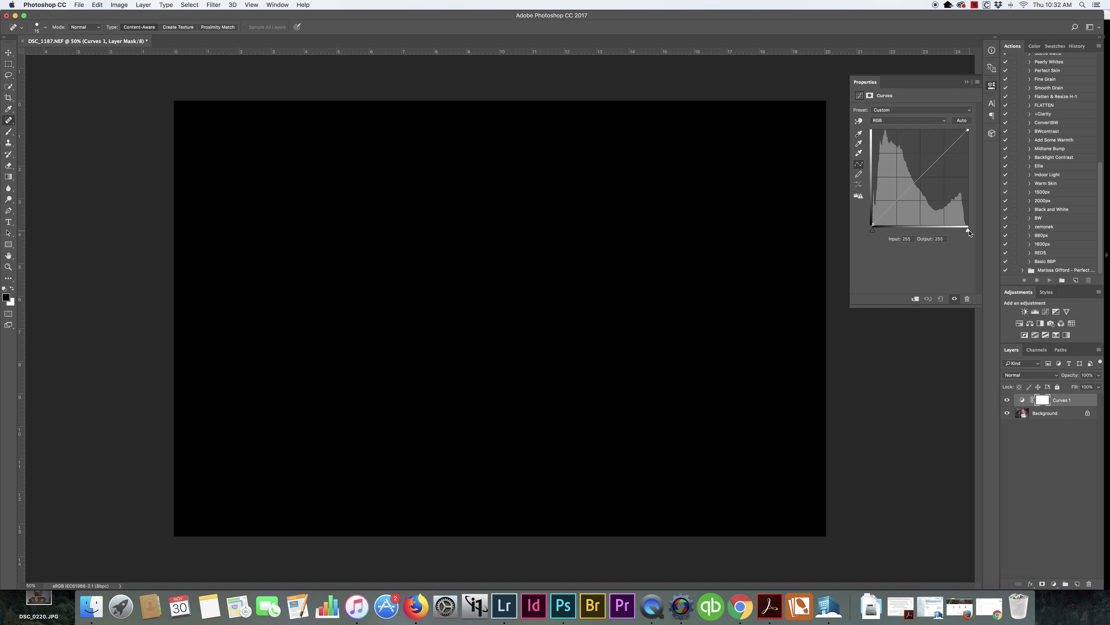
left_click_drag(970, 233, 967, 232)
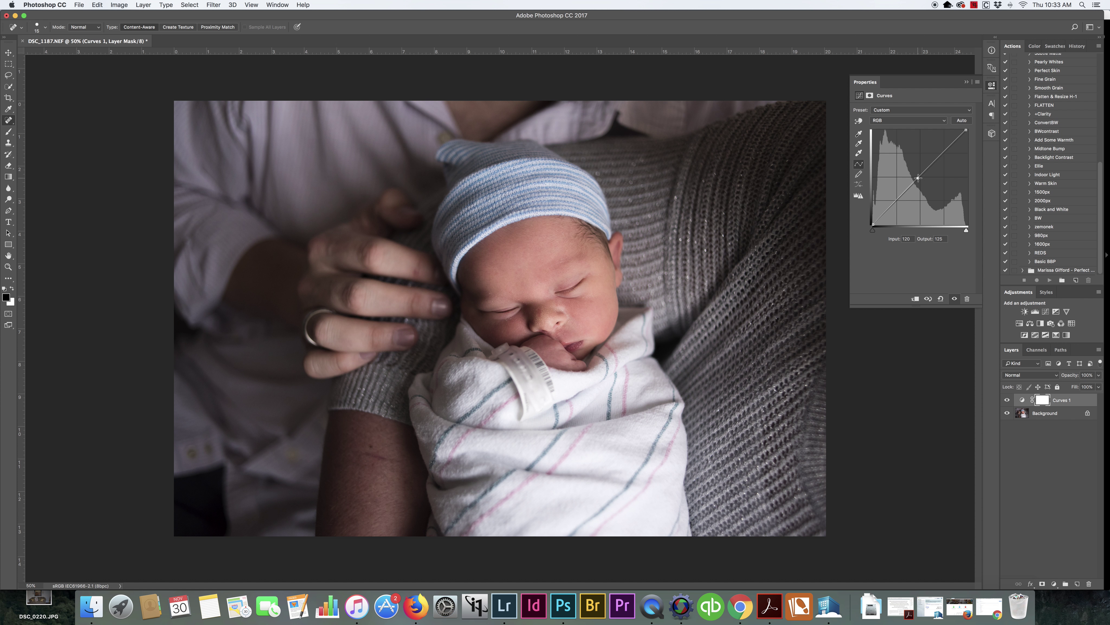
left_click_drag(919, 178, 919, 176)
In Quick Mask mode, paint over everything surrounding the baby with a 1100 px brush, leaving the hat, face and swaddle unpainted
key("q")
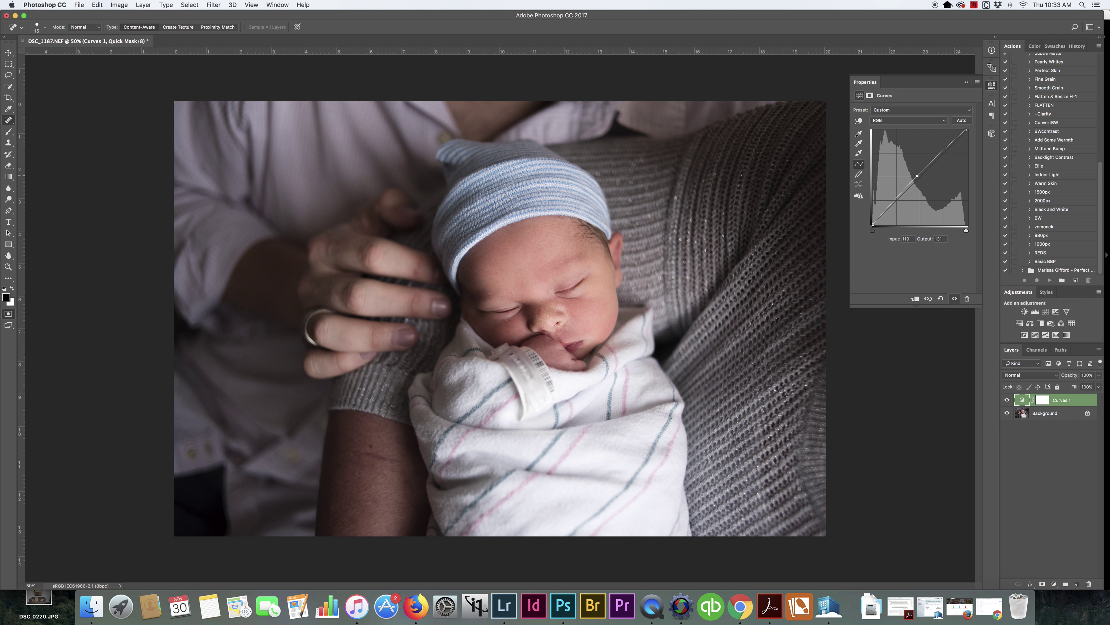
key("b")
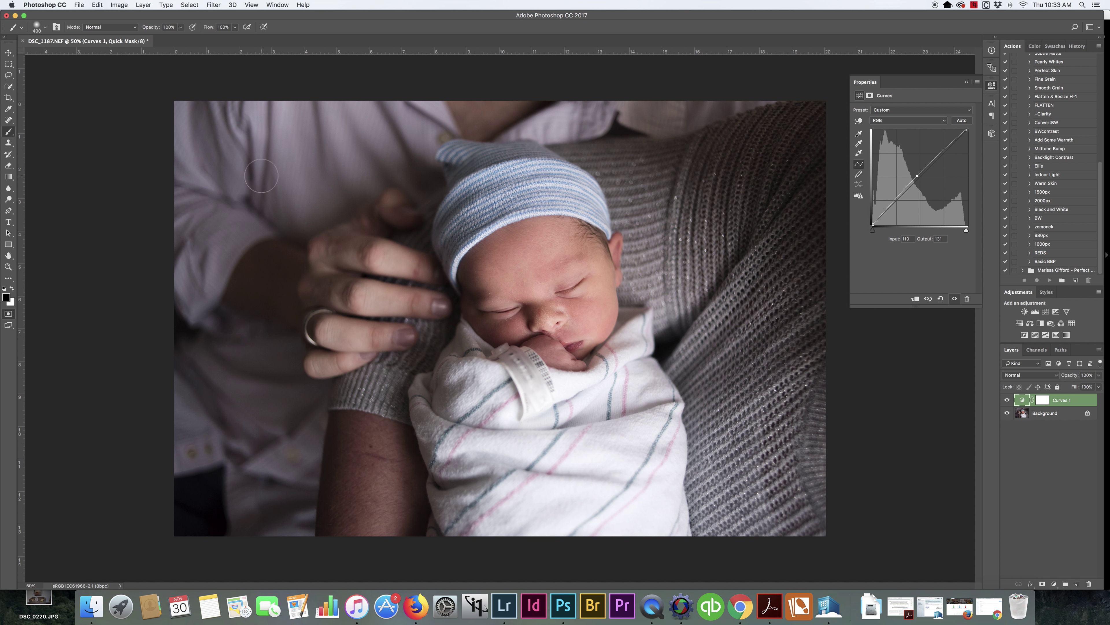
key("bracketright")
key("bracketright")
key("bracketright")
key("bracketright")
key("bracketright")
key("bracketright")
key("bracketright")
mouse_move(277, 117)
left_mouse_down()
mouse_move(245, 183)
mouse_move(206, 144)
mouse_move(279, 333)
mouse_move(342, 180)
mouse_move(385, 144)
mouse_move(385, 324)
mouse_move(386, 296)
mouse_move(349, 385)
mouse_move(333, 481)
mouse_move(393, 437)
mouse_move(334, 500)
mouse_move(148, 459)
left_mouse_up()
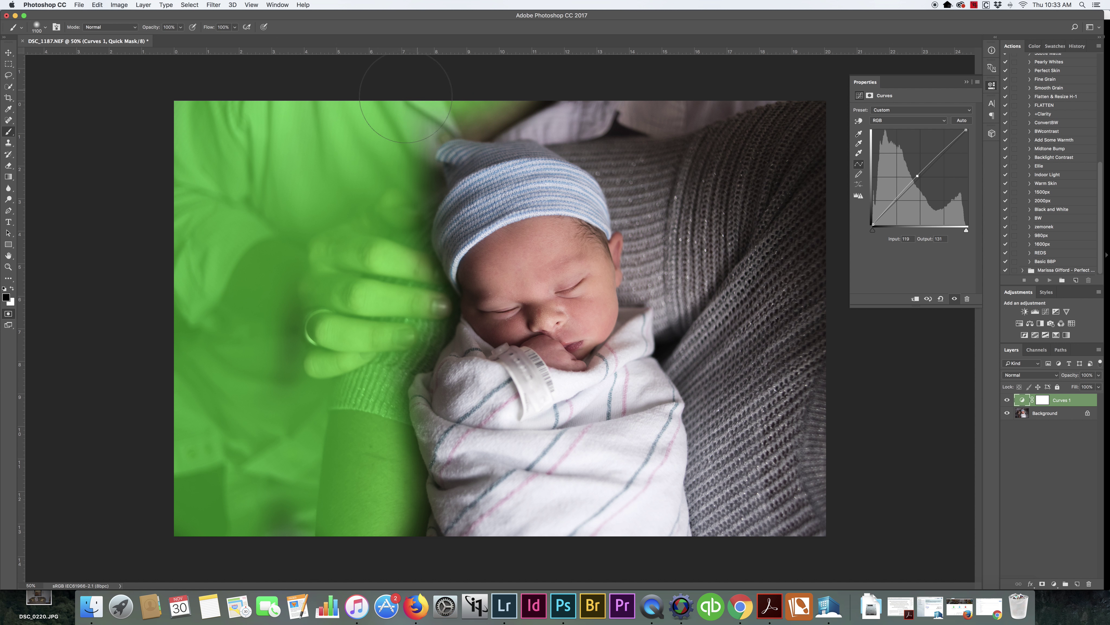
mouse_move(405, 99)
left_mouse_down()
mouse_move(581, 112)
mouse_move(640, 129)
mouse_move(673, 158)
mouse_move(685, 263)
mouse_move(704, 260)
mouse_move(743, 385)
mouse_move(752, 495)
mouse_move(722, 438)
mouse_move(800, 284)
mouse_move(770, 153)
mouse_move(735, 117)
mouse_move(760, 258)
mouse_move(736, 199)
left_mouse_up()
Turn the quick mask into a selection and darken the surroundings with a new Curves layer, midpoint input 145 and output 128
key("q")
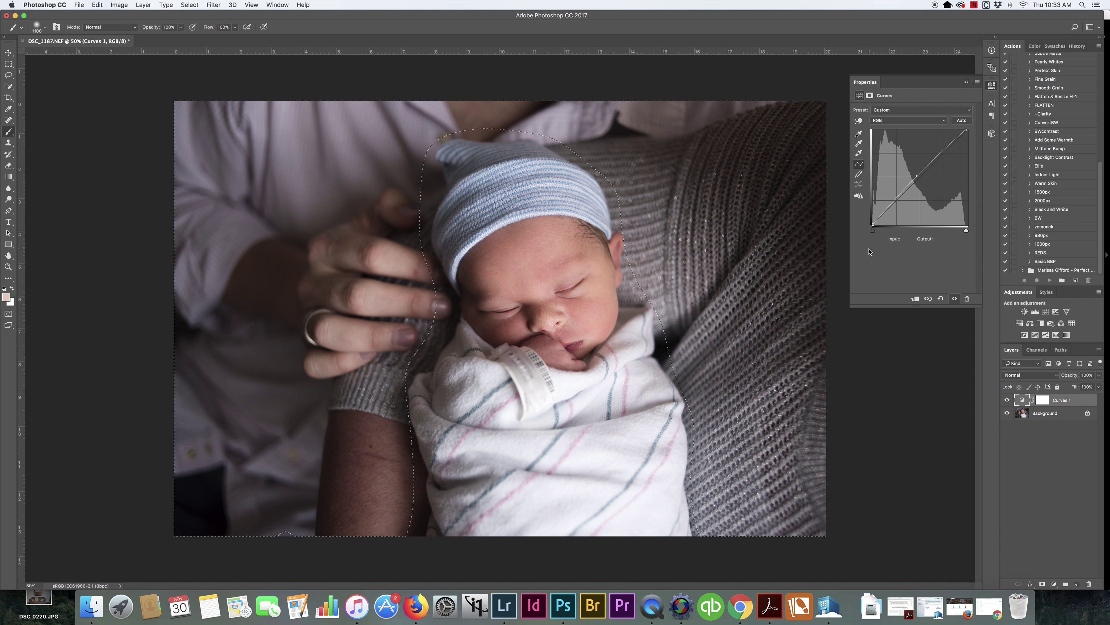
left_click(1045, 311)
left_click_drag(923, 175, 926, 177)
In Quick Mask mode, paint over the baby's face and hand with the brush reduced to 400 px
key("q")
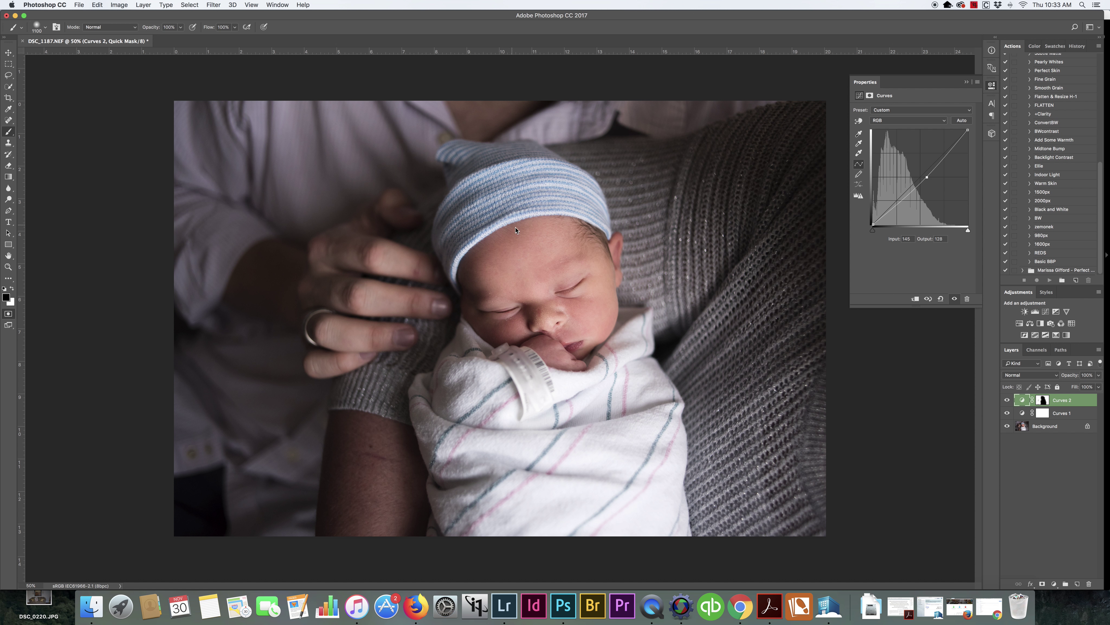
key("bracketleft")
key("bracketleft")
key("bracketleft")
key("bracketleft")
key("bracketleft")
key("bracketleft")
key("bracketleft")
mouse_move(538, 241)
left_mouse_down()
mouse_move(478, 270)
mouse_move(504, 321)
mouse_move(494, 318)
mouse_move(529, 317)
mouse_move(575, 353)
mouse_move(570, 335)
mouse_move(598, 316)
mouse_move(594, 261)
mouse_move(568, 245)
mouse_move(528, 254)
mouse_move(564, 244)
mouse_move(536, 244)
mouse_move(557, 238)
mouse_move(589, 241)
mouse_move(528, 244)
mouse_move(531, 326)
mouse_move(537, 284)
mouse_move(559, 272)
mouse_move(540, 271)
mouse_move(568, 296)
left_mouse_up()
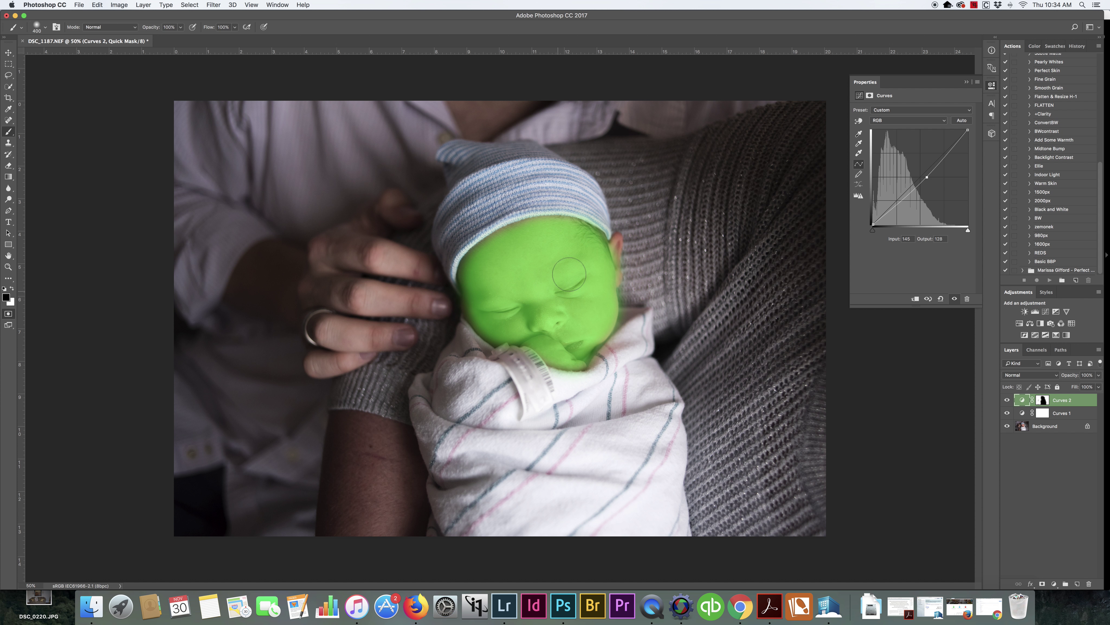
Convert the face mask to a selection and add a Curves layer with both end points pulled in slightly and midtones raised to output 134
key("q")
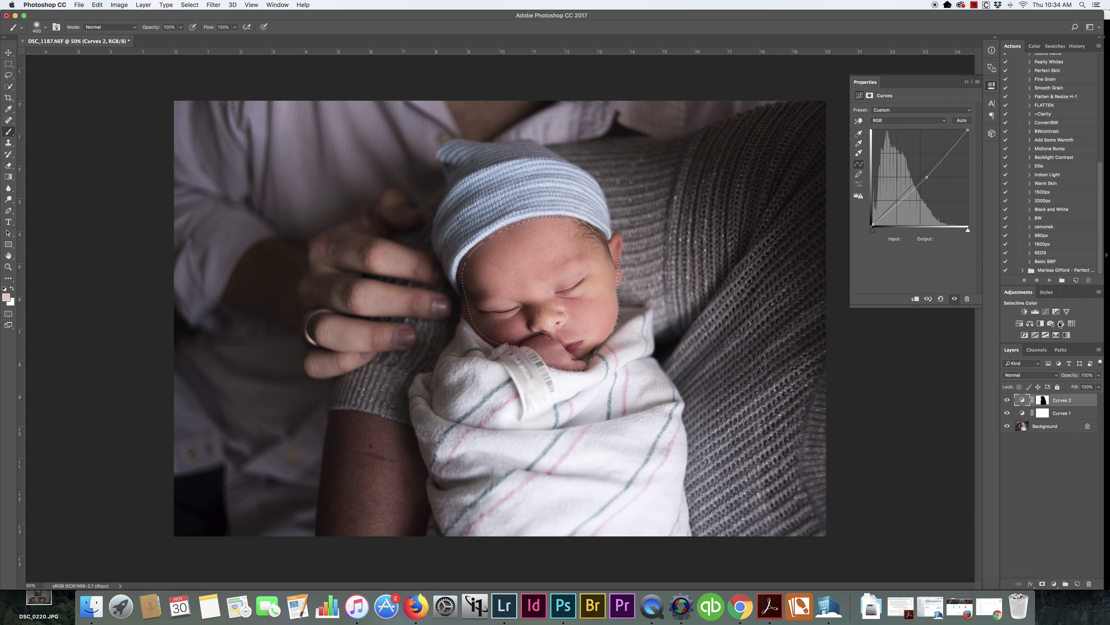
left_click(1045, 312)
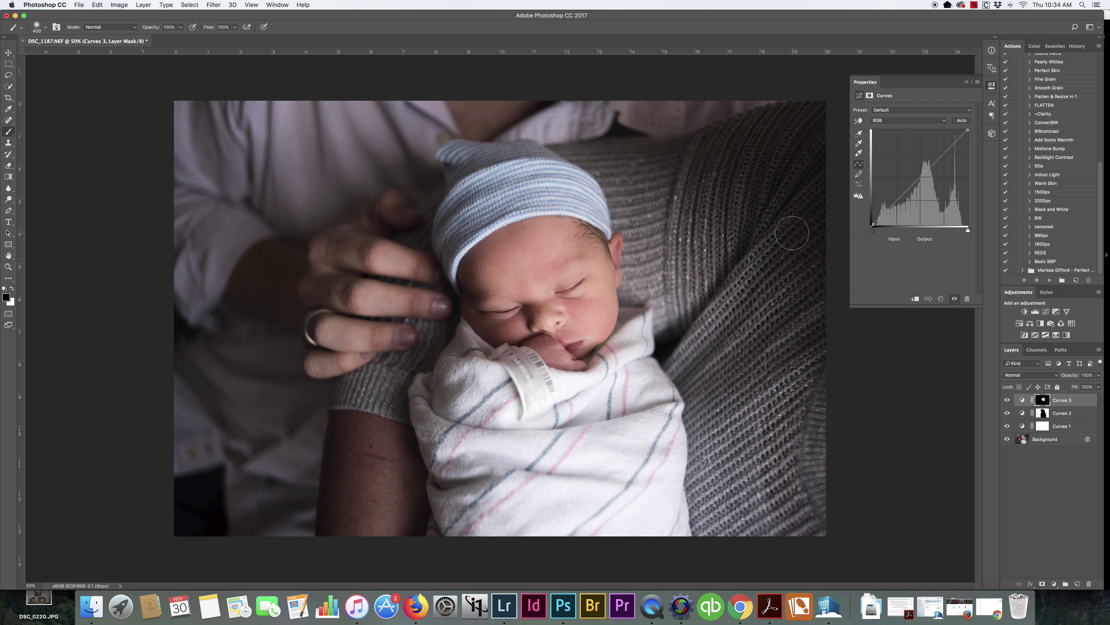
left_click(968, 230)
left_click_drag(967, 230, 965, 232)
left_click_drag(873, 231, 874, 232)
left_click_drag(920, 178, 919, 175)
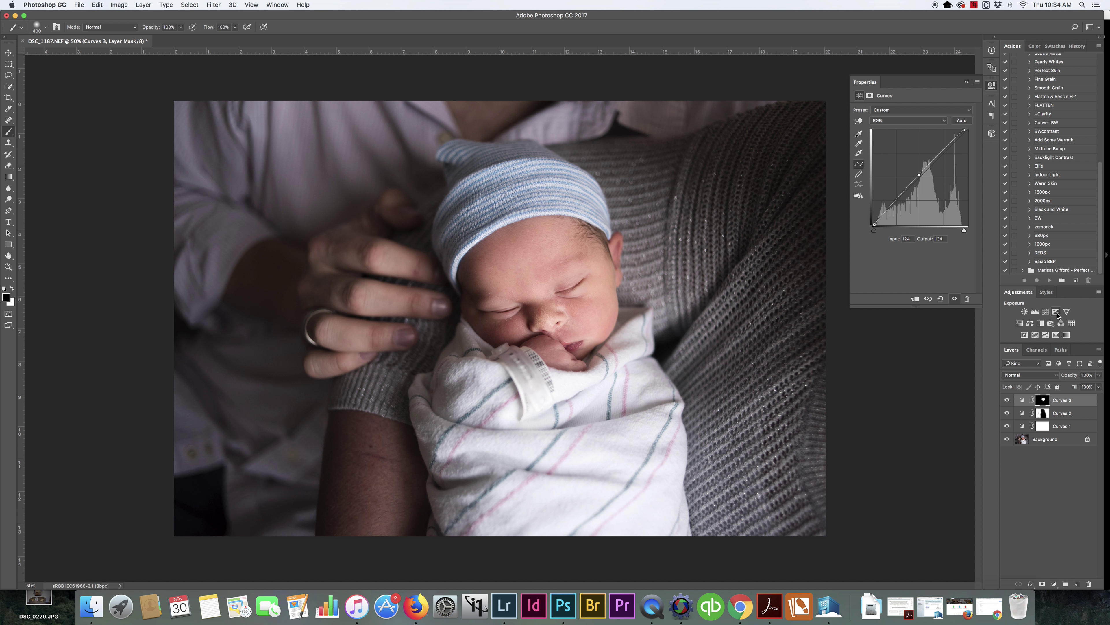
Add a Curves adjustment layer over the whole image, blended in Soft Light at 22% opacity
left_click(1045, 312)
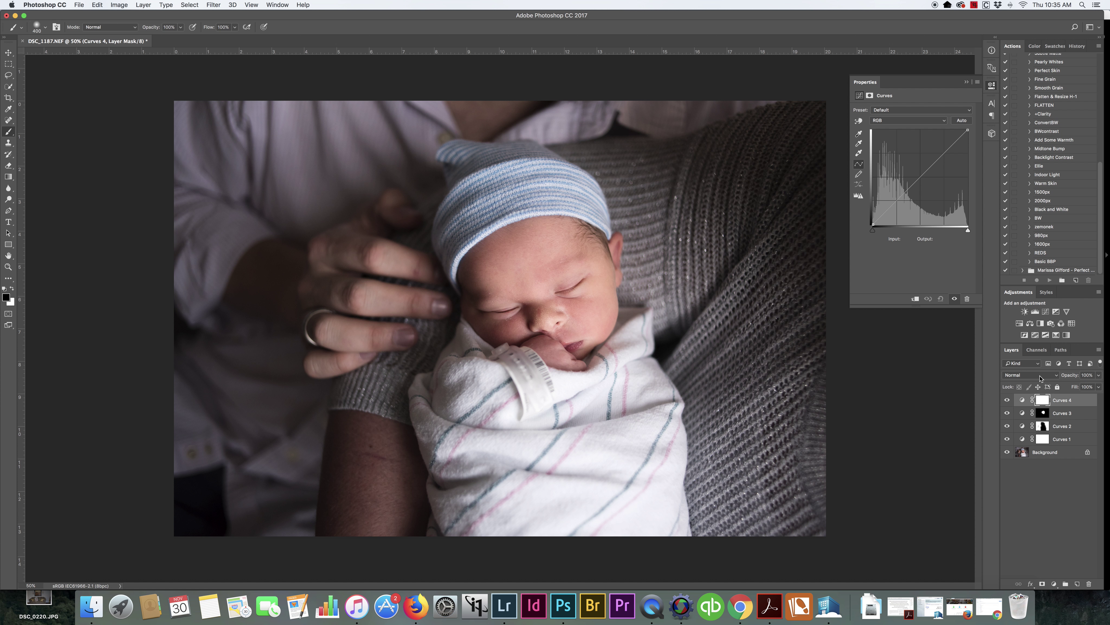
left_click(1040, 379)
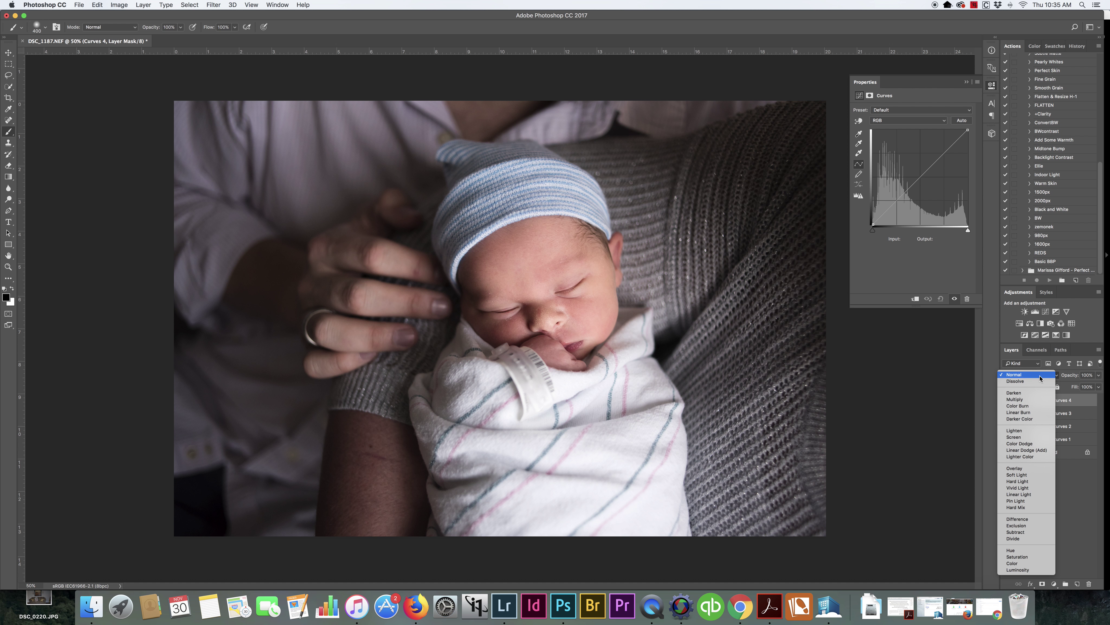
left_click(1016, 474)
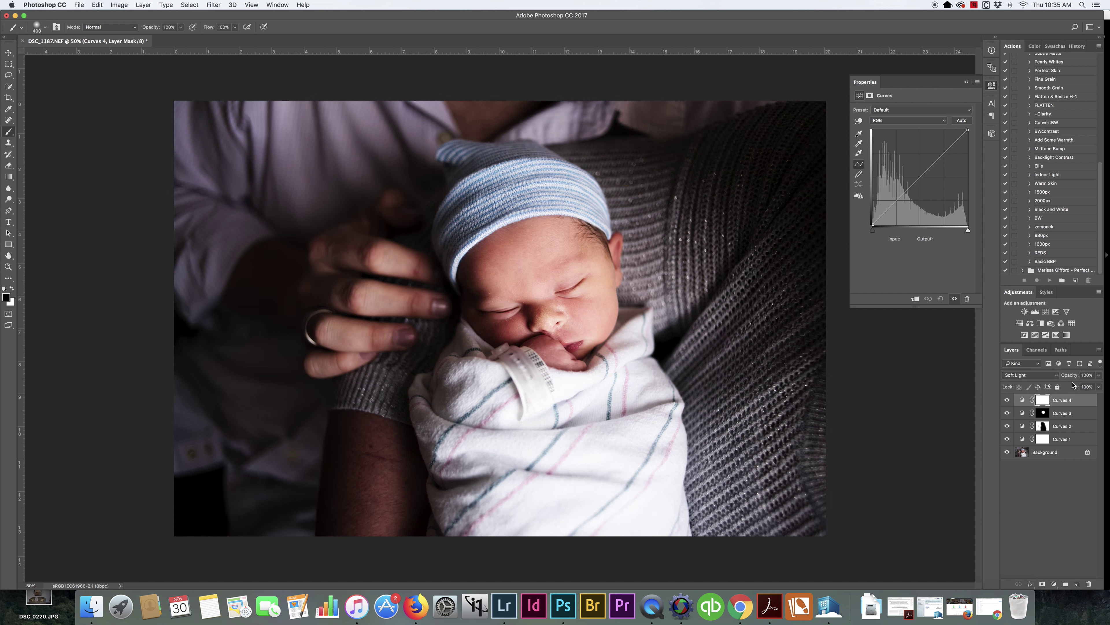
left_click(1085, 375)
type("25")
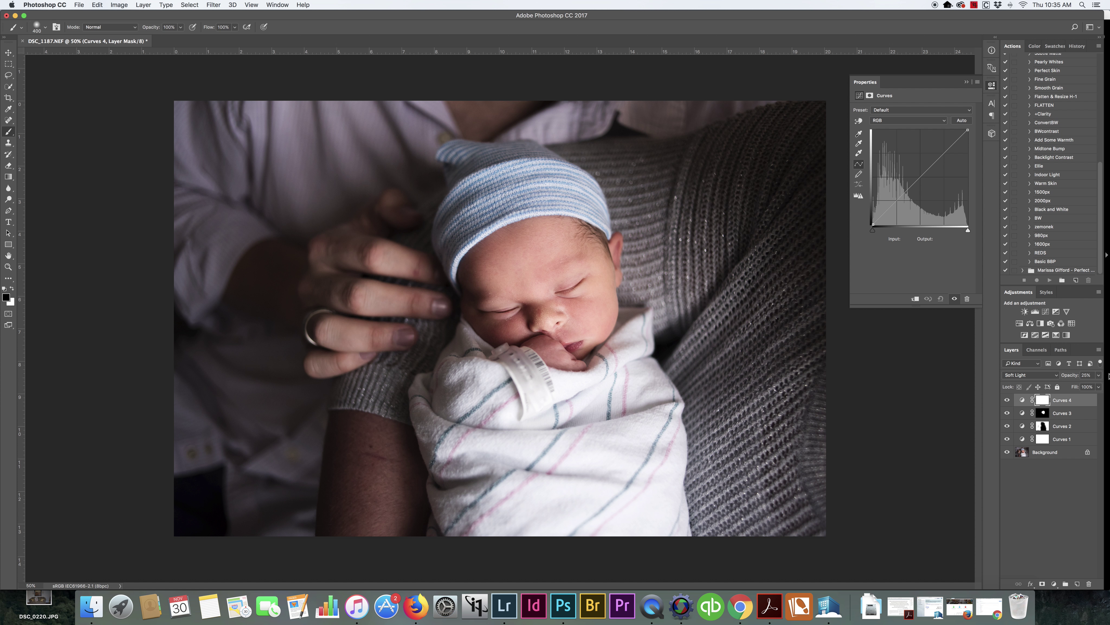
left_click(1086, 375)
type("22")
key("Return")
Compare the image with and without all the Curves layers, leaving them visible
left_click(1008, 453, "alt")
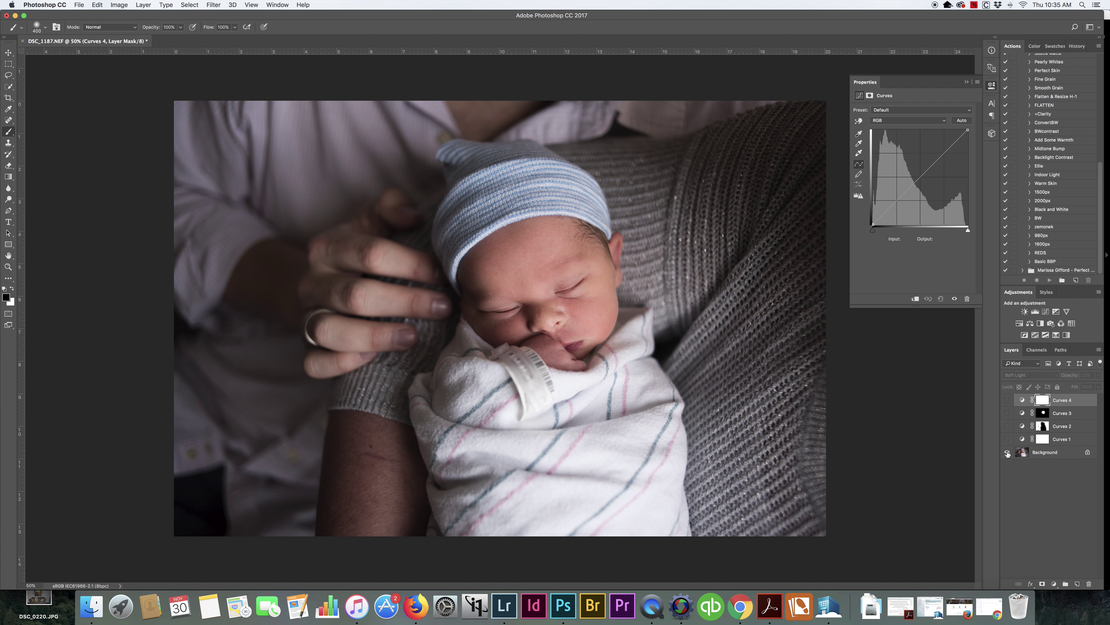
left_click(1008, 453, "alt")
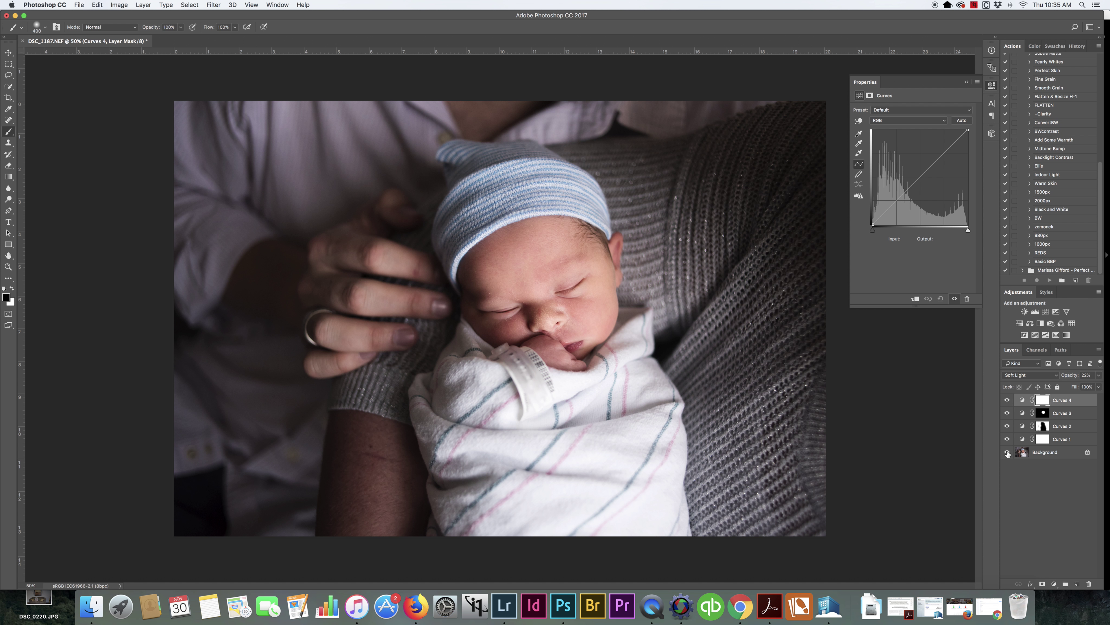
On the Background layer, heal a small spot on the baby's cheek beside the nose with the Spot Healing Brush at 100% zoom
key("super+1")
left_click(1047, 451)
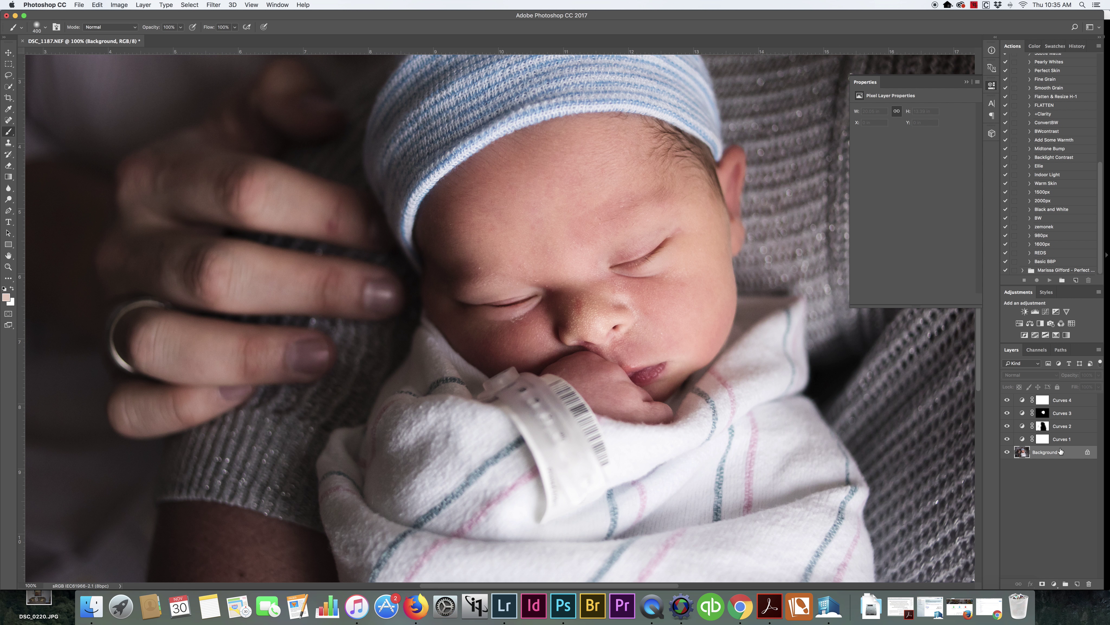
key("j")
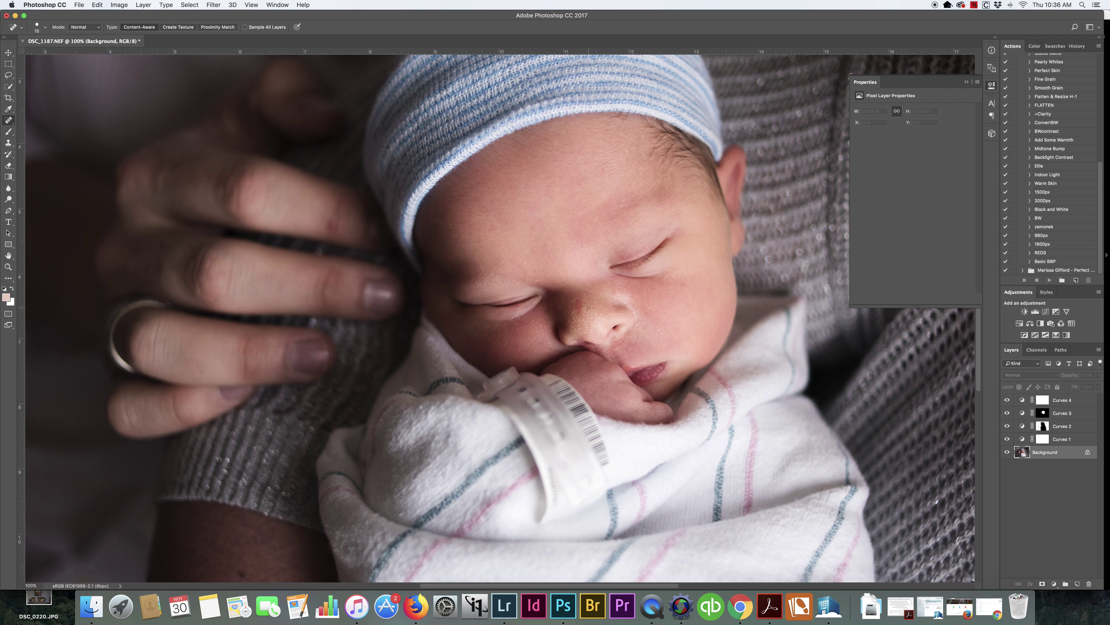
scroll(500, 319, "left", 2)
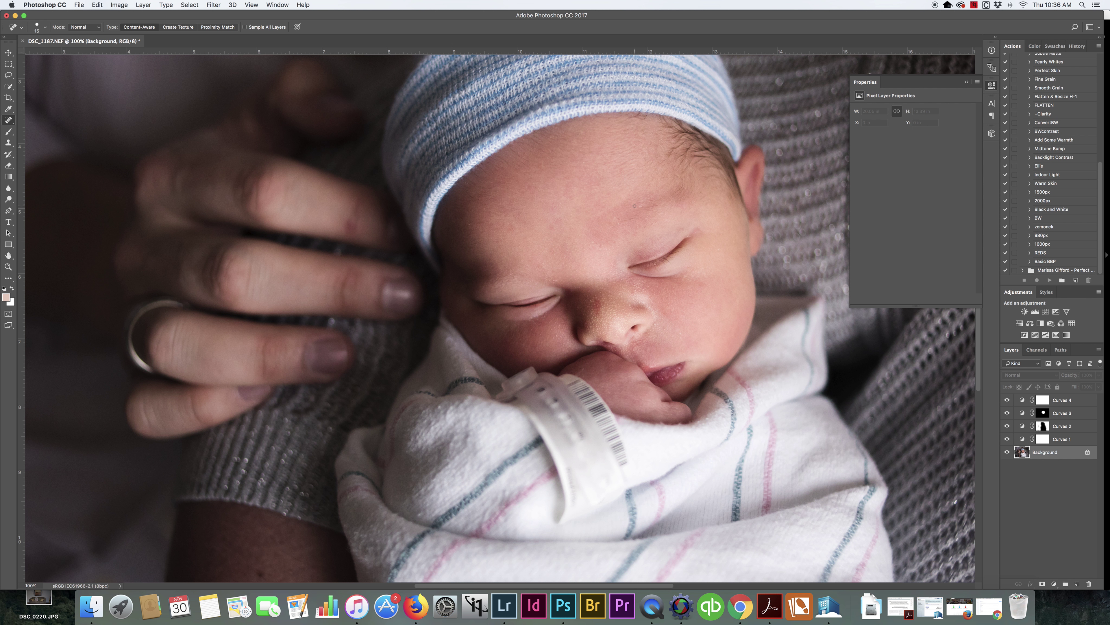
left_click(680, 332)
View the whole image at 50% zoom and save the layered document
key("super+minus")
key("super+minus")
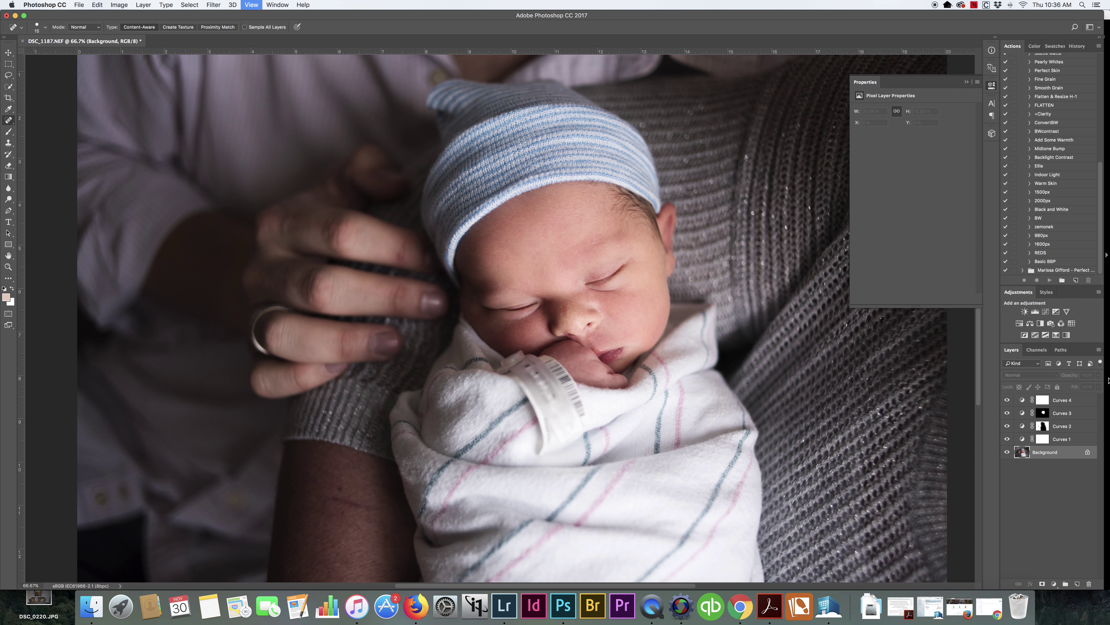
key("super+s")
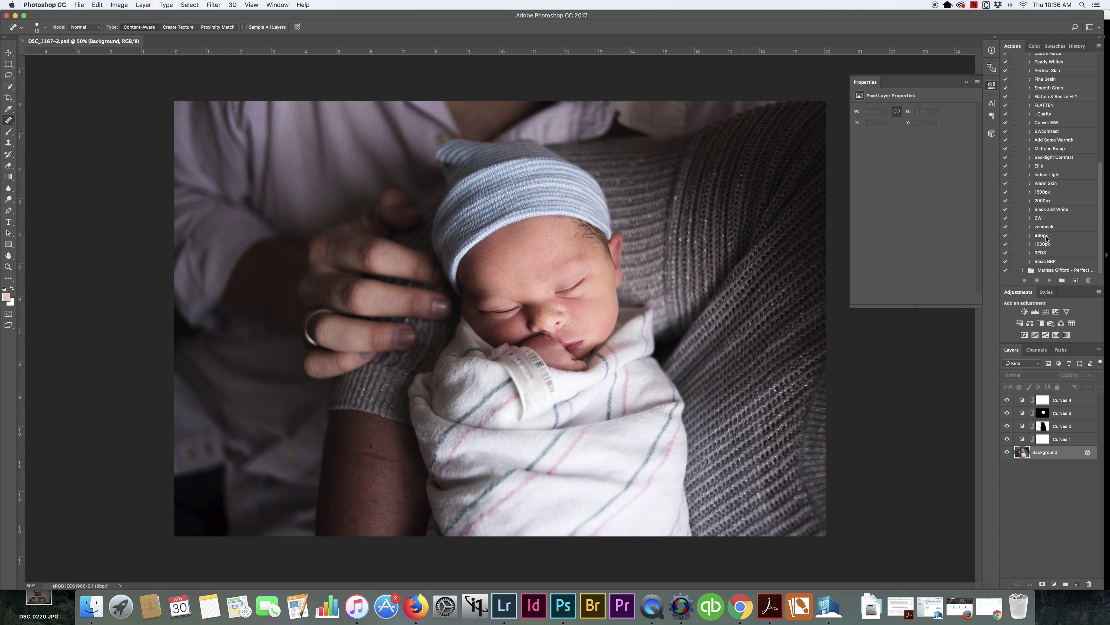
Switch to Lightroom and compare the saved DSC_1187-2.psd with the unretouched Copy 5, ending on the PSD
left_click(504, 606)
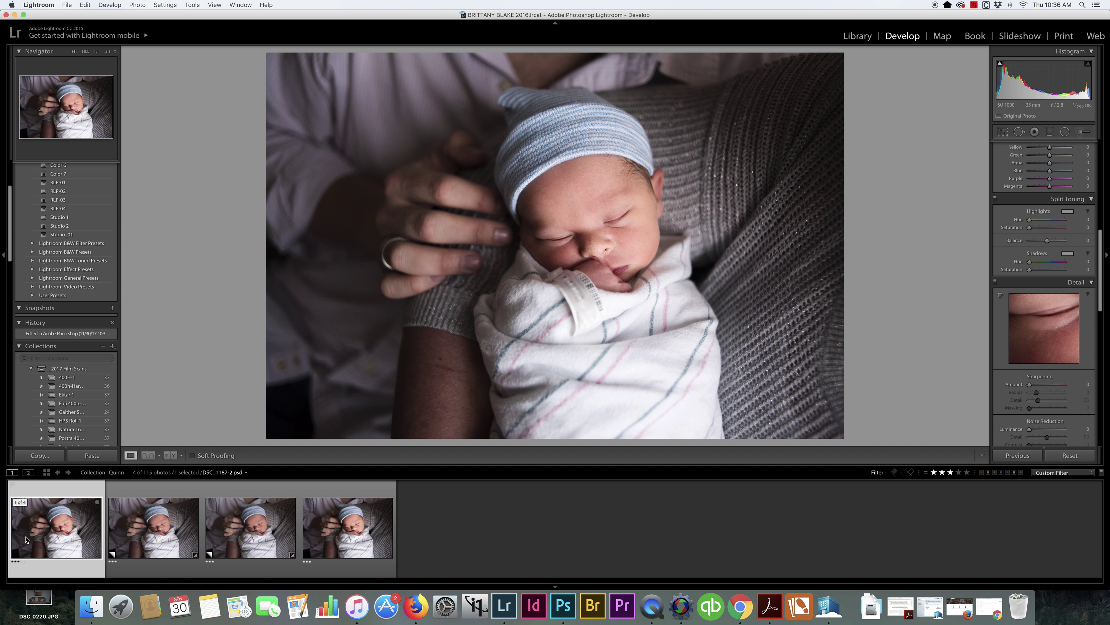
left_click(161, 536)
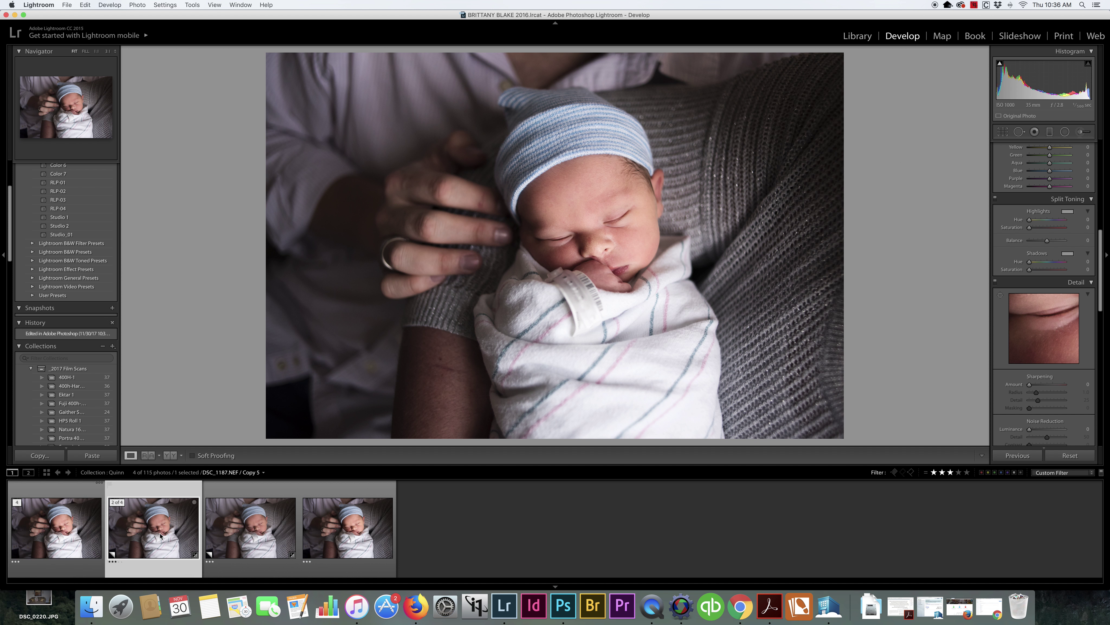
left_click(77, 535)
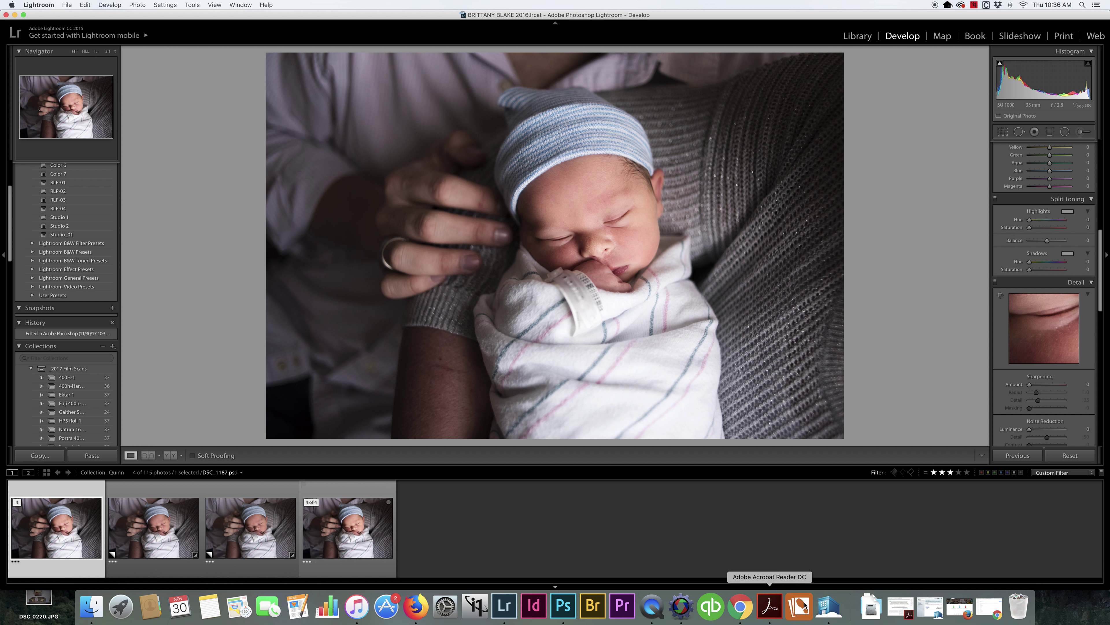
left_click(651, 607)
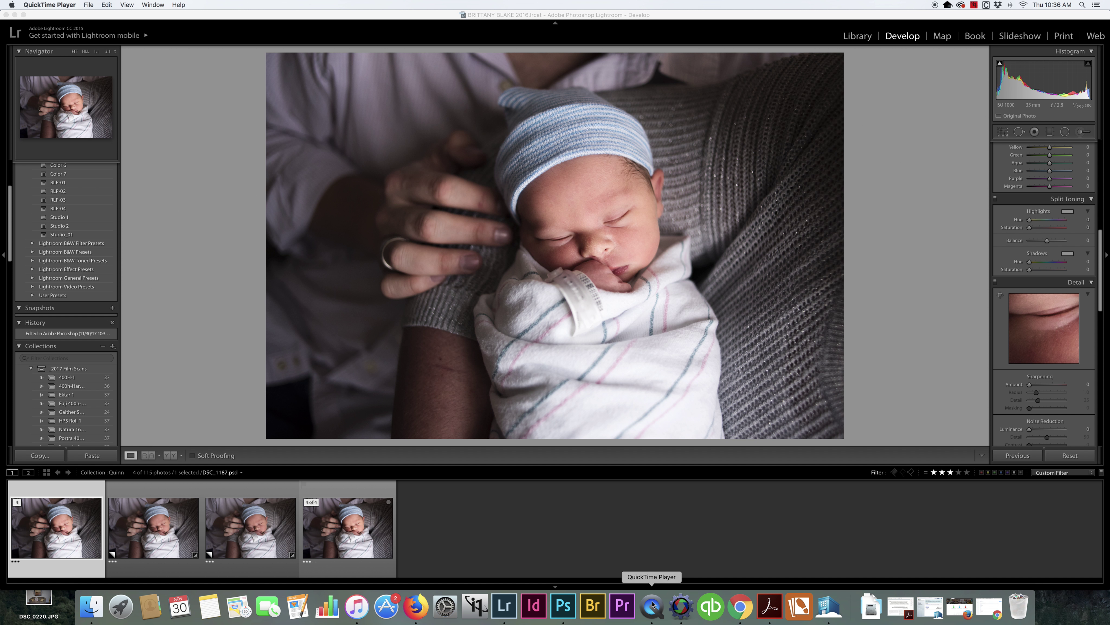
left_click(651, 608)
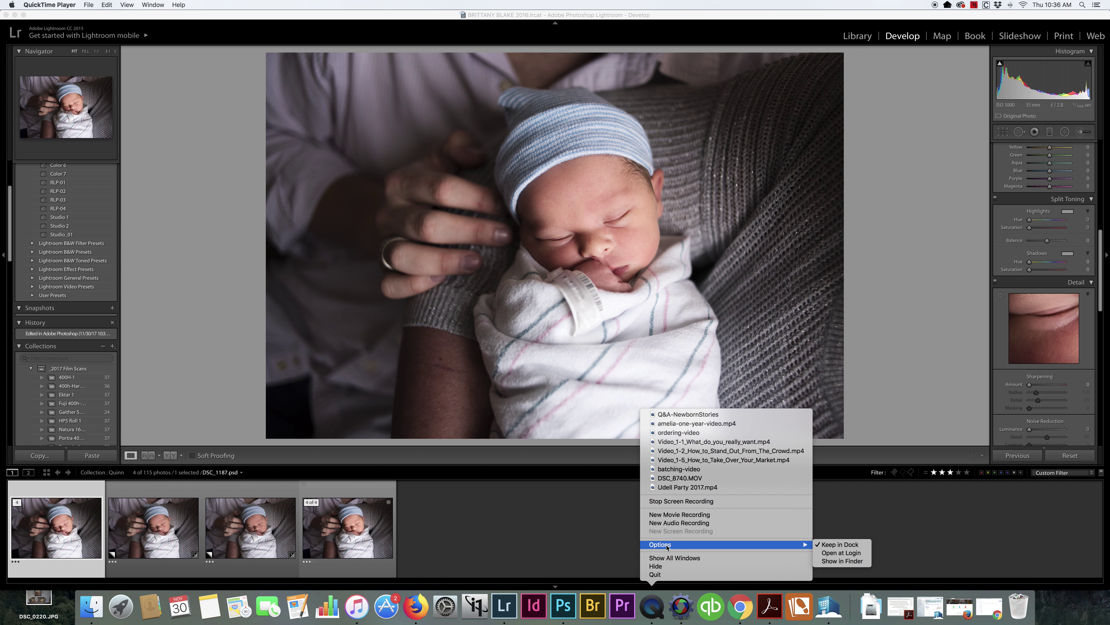